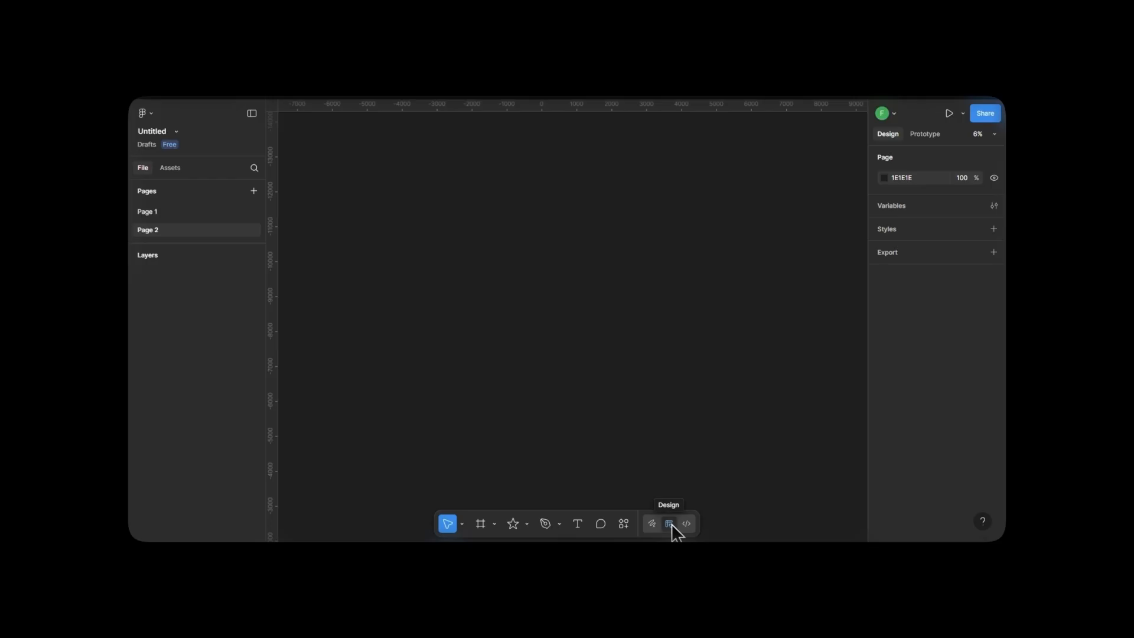
Create a 1440 × 1024 frame from the Desktop preset.
{"action": "left_click", "coordinate": [482, 524]}
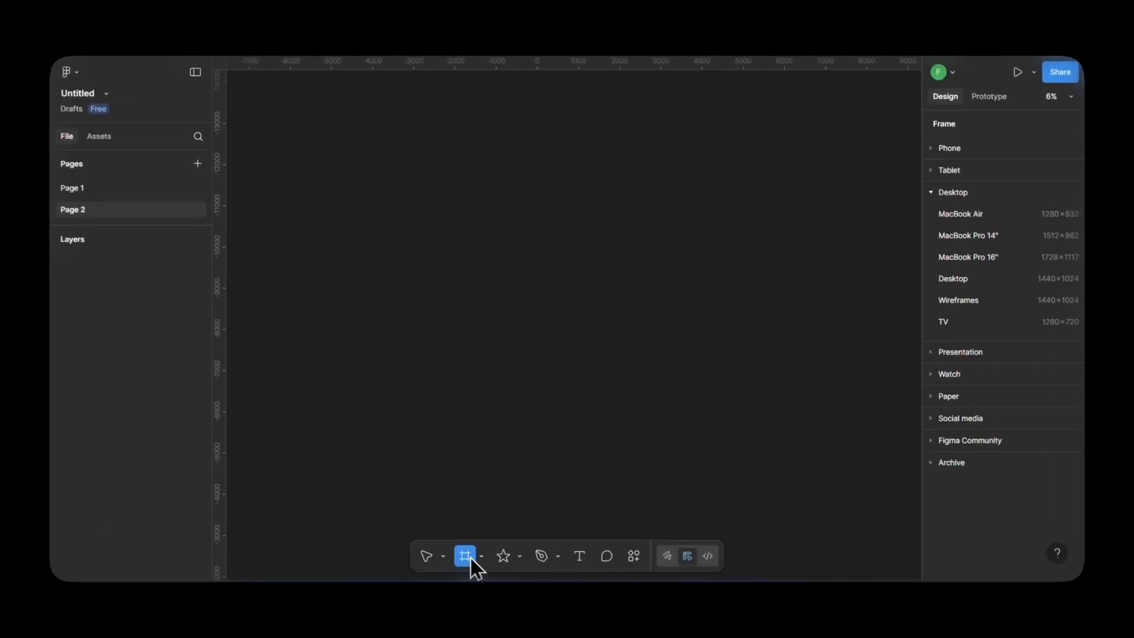
{"action": "left_click", "coordinate": [971, 277]}
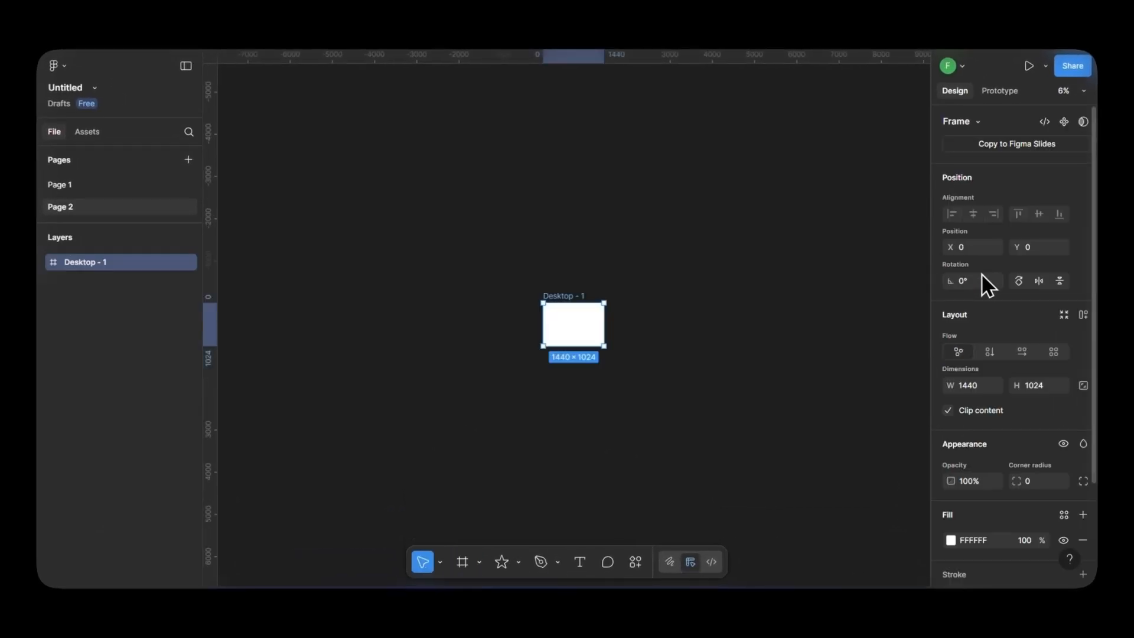
{"action": "scroll", "coordinate": [539, 335], "scroll_direction": "up", "scroll_amount": 5}
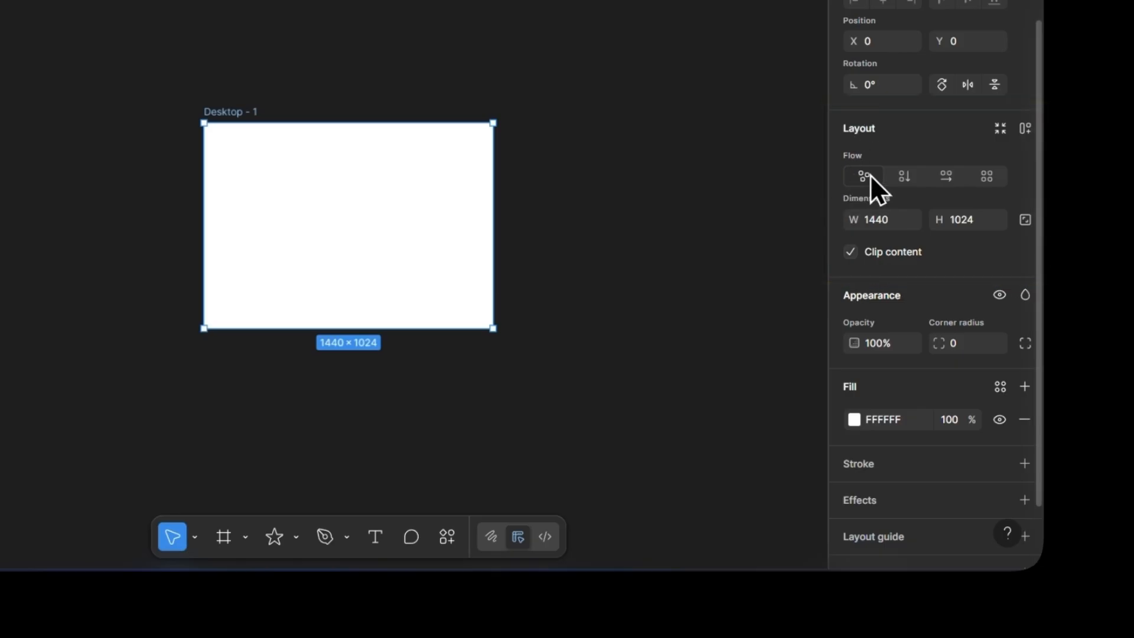
Try the vertical, horizontal and grid auto layout flows on the frame, choosing a 4 × 3 grid.
{"action": "left_click", "coordinate": [909, 180]}
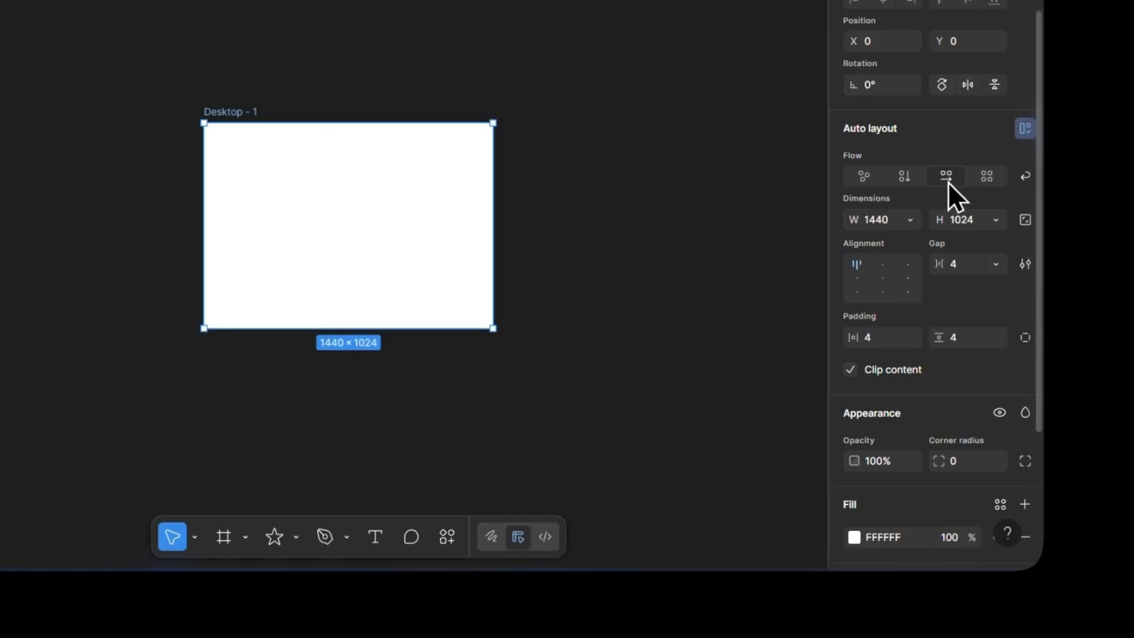
{"action": "left_click", "coordinate": [988, 177]}
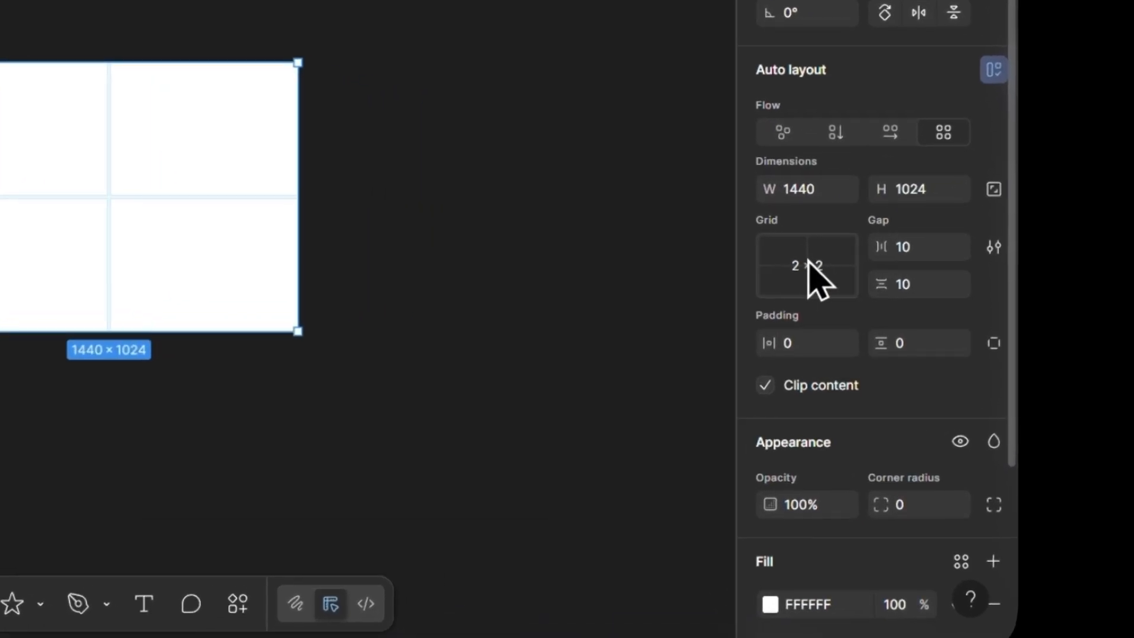
{"action": "left_click", "coordinate": [886, 281]}
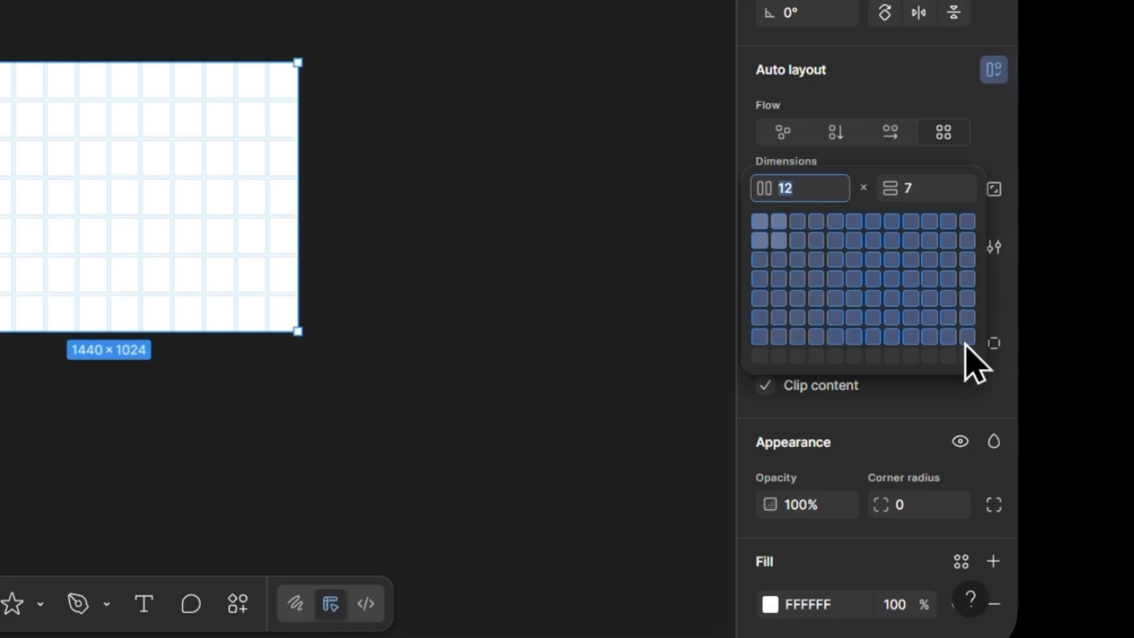
{"action": "left_click", "coordinate": [817, 260]}
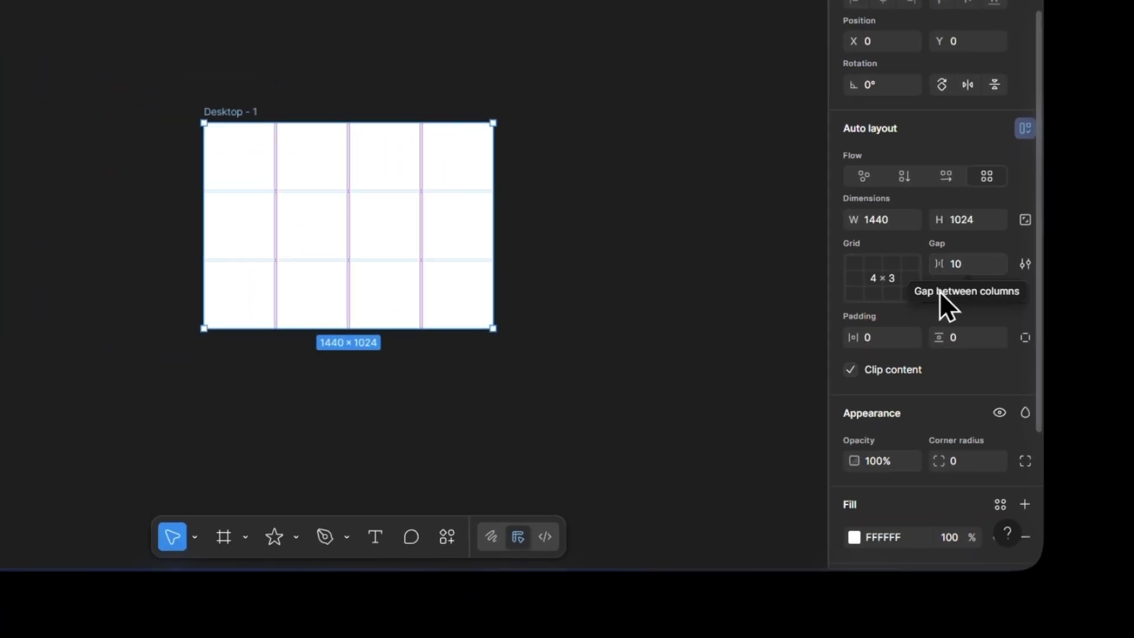
{"action": "left_click_drag", "start_coordinate": [940, 263], "coordinate": [945, 292]}
{"action": "left_click_drag", "start_coordinate": [937, 337], "coordinate": [969, 329]}
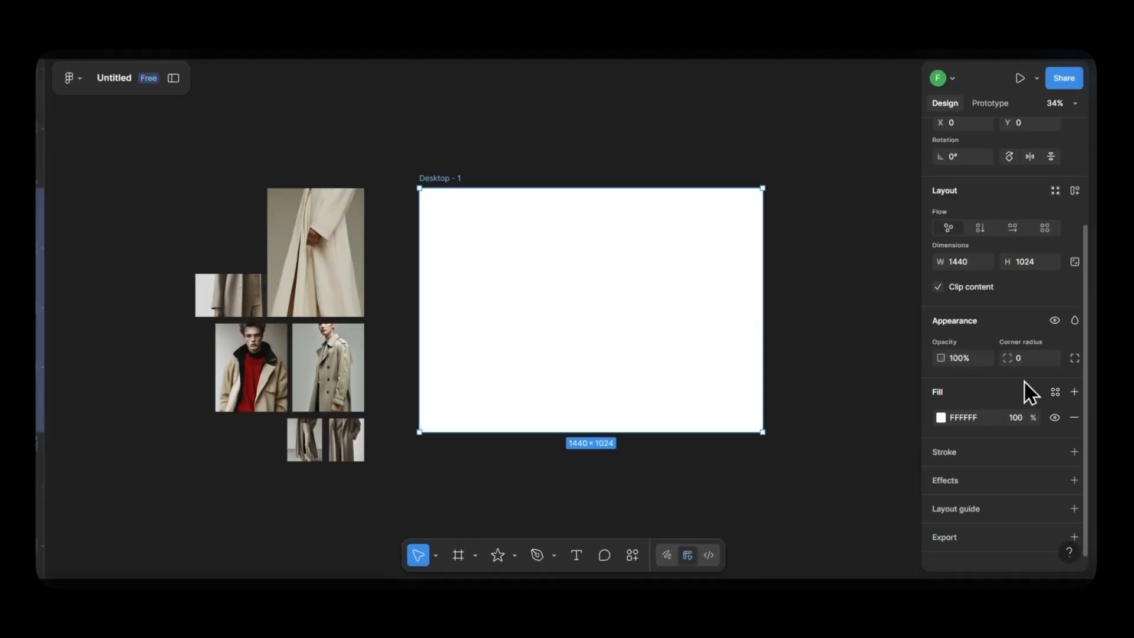
Apply grid auto layout to the Desktop - 1 frame with 4 columns and 2 rows.
{"action": "scroll", "coordinate": [1023, 381], "scroll_direction": "up", "scroll_amount": 3}
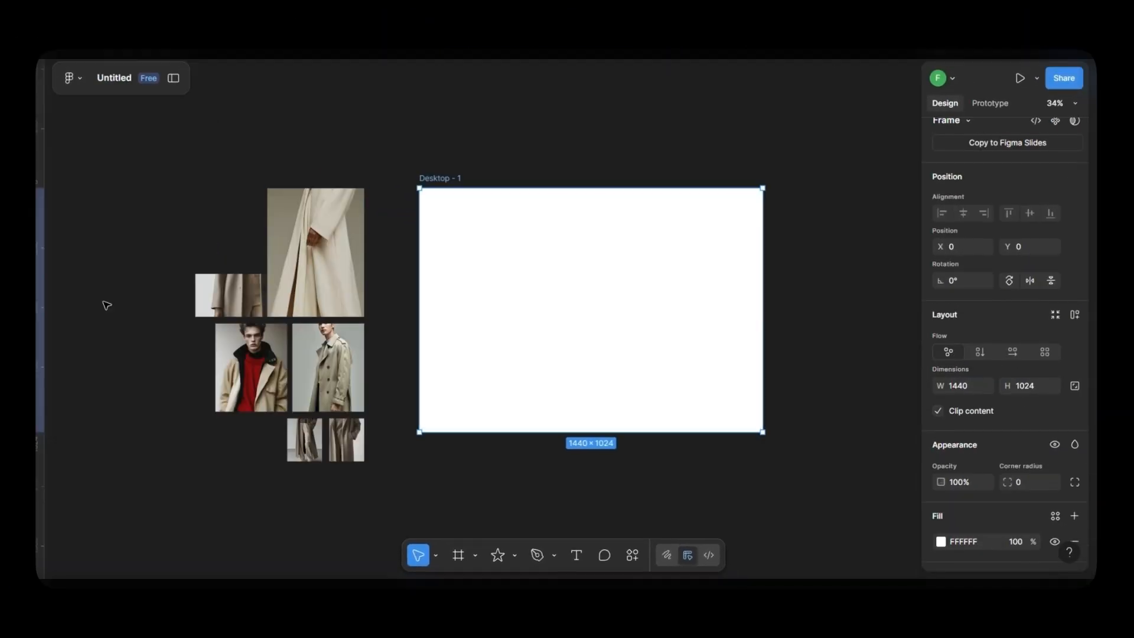
{"action": "left_click", "coordinate": [408, 146]}
{"action": "left_click", "coordinate": [437, 178]}
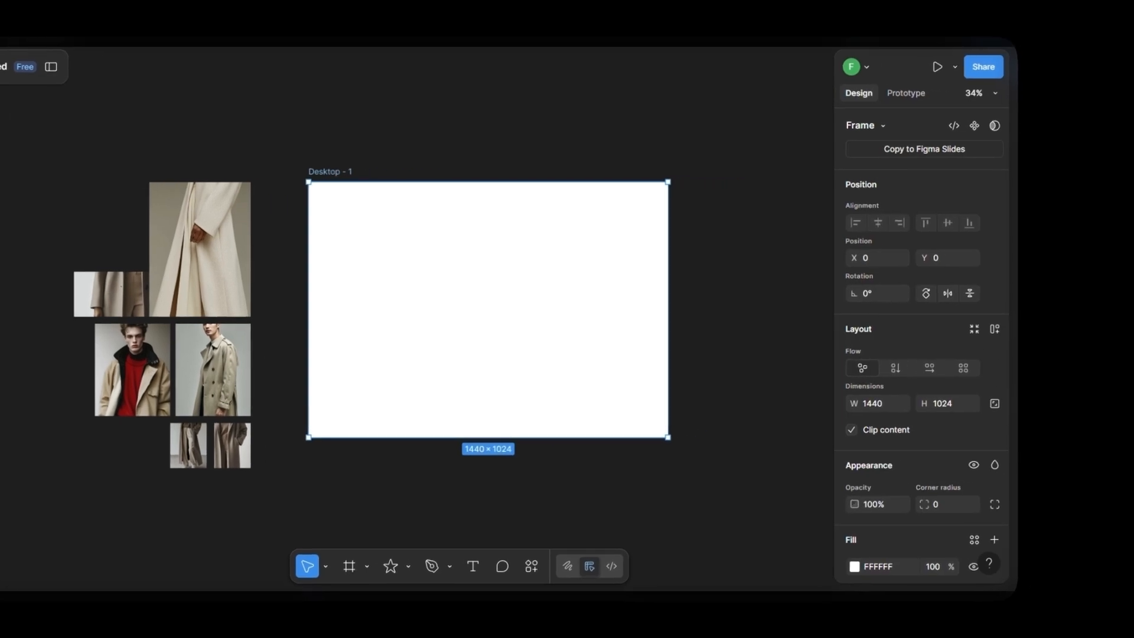
{"action": "left_click", "coordinate": [965, 366]}
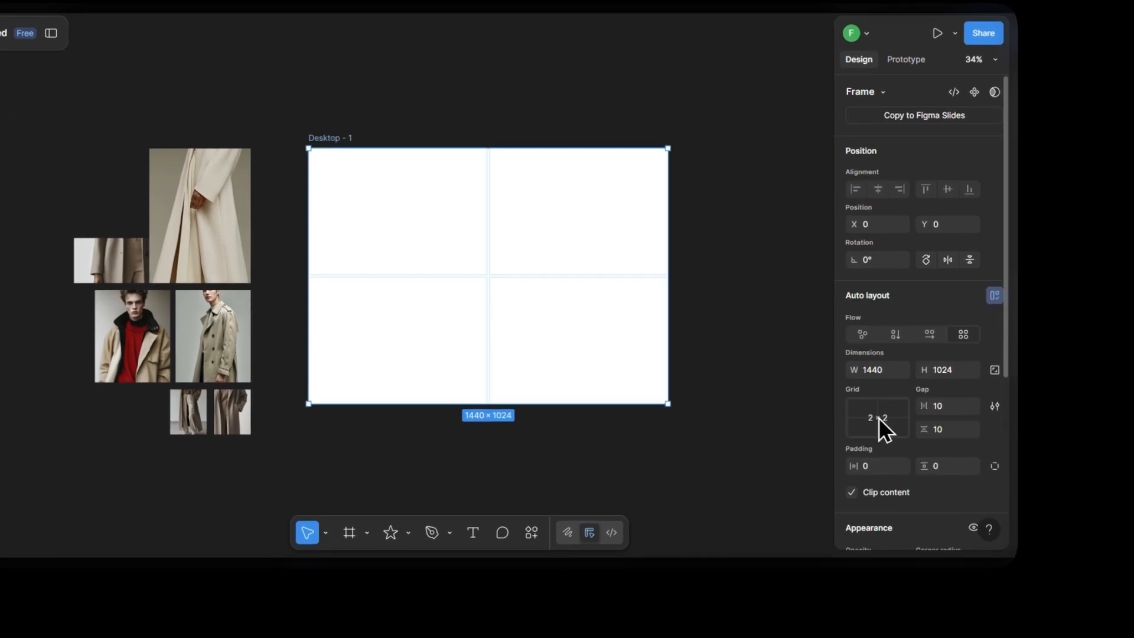
{"action": "left_click", "coordinate": [878, 418]}
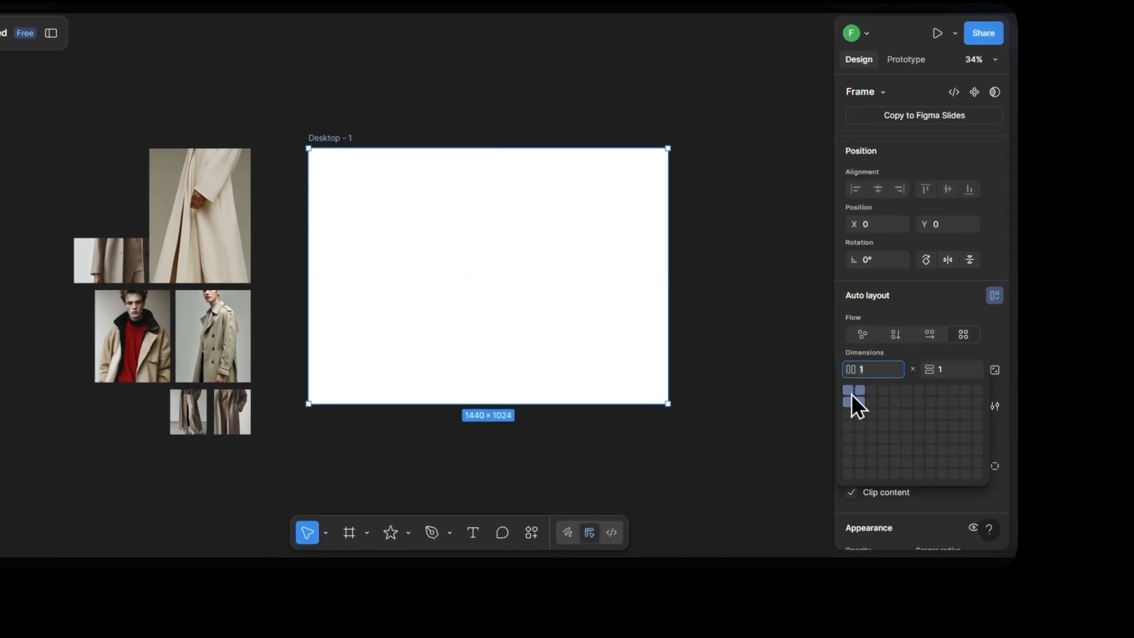
{"action": "left_click", "coordinate": [884, 403]}
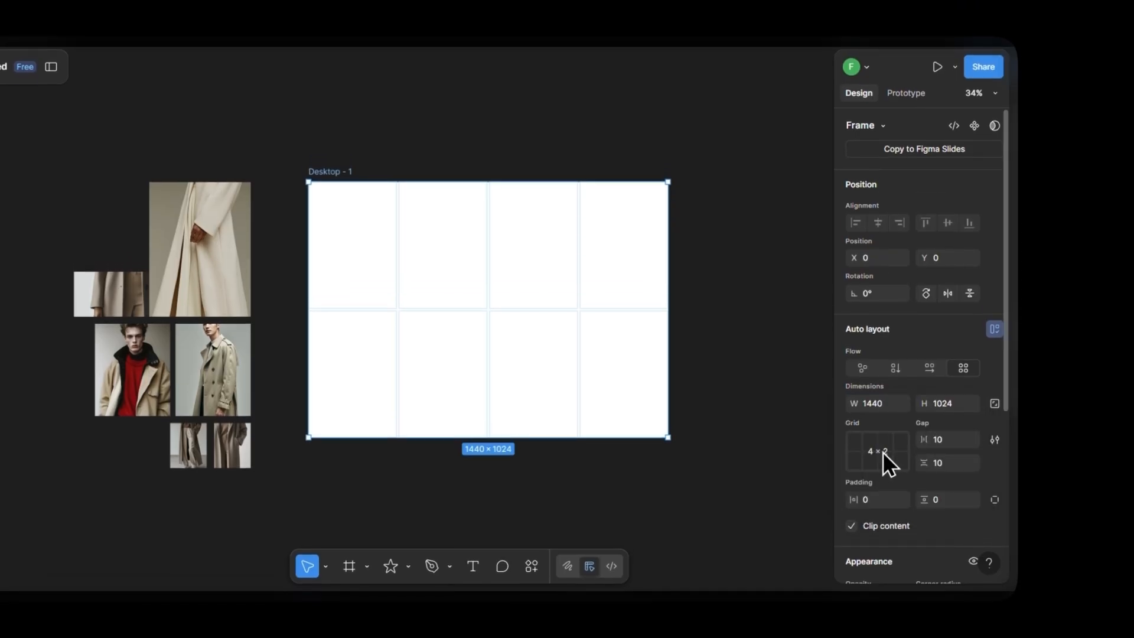
{"action": "left_click", "coordinate": [752, 289]}
Place the trench coat photo in the grid's first cell and span it across two columns and two rows.
{"action": "left_click", "coordinate": [449, 248]}
{"action": "left_click_drag", "start_coordinate": [300, 367], "coordinate": [592, 243]}
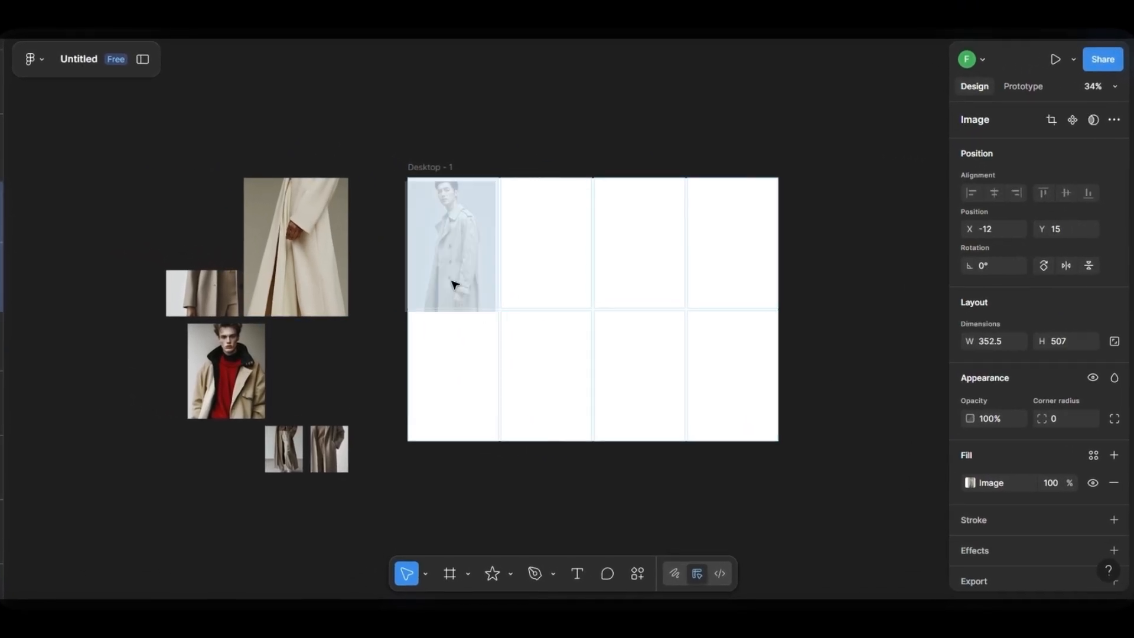
{"action": "left_click_drag", "start_coordinate": [592, 309], "coordinate": [592, 441]}
{"action": "left_click", "coordinate": [671, 565]}
Place the brown coat close-up across the last two top cells and the two small coat photos in the cells beneath.
{"action": "left_click_drag", "start_coordinate": [124, 288], "coordinate": [822, 226]}
{"action": "left_click_drag", "start_coordinate": [278, 476], "coordinate": [775, 361]}
{"action": "left_click_drag", "start_coordinate": [224, 476], "coordinate": [655, 378]}
{"action": "left_click", "coordinate": [879, 324]}
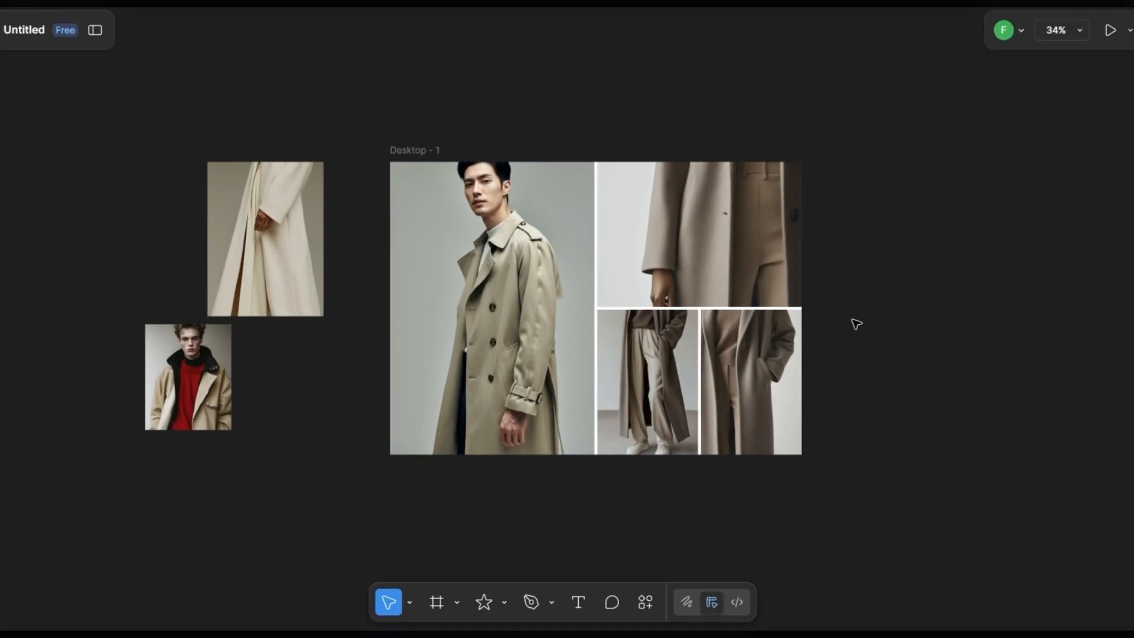
Set both the column gap and the row gap of the Desktop - 1 grid to 20.
{"action": "left_click", "coordinate": [401, 134]}
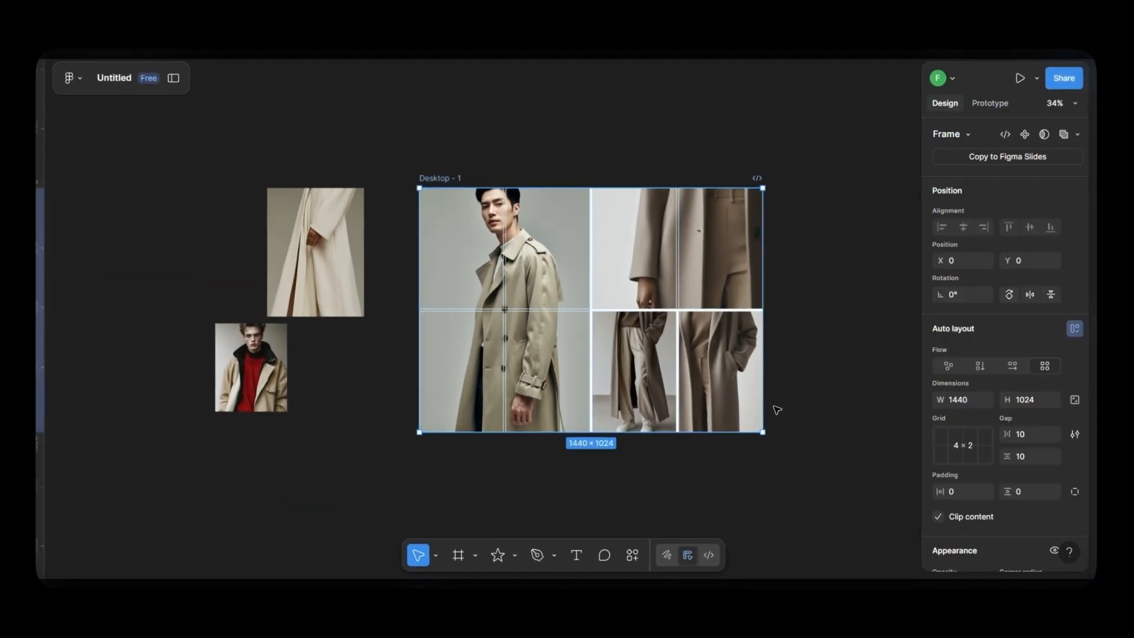
{"action": "scroll", "coordinate": [965, 402], "scroll_direction": "down", "scroll_amount": 1}
{"action": "left_click", "coordinate": [1031, 366]}
{"action": "type", "text": "20"}
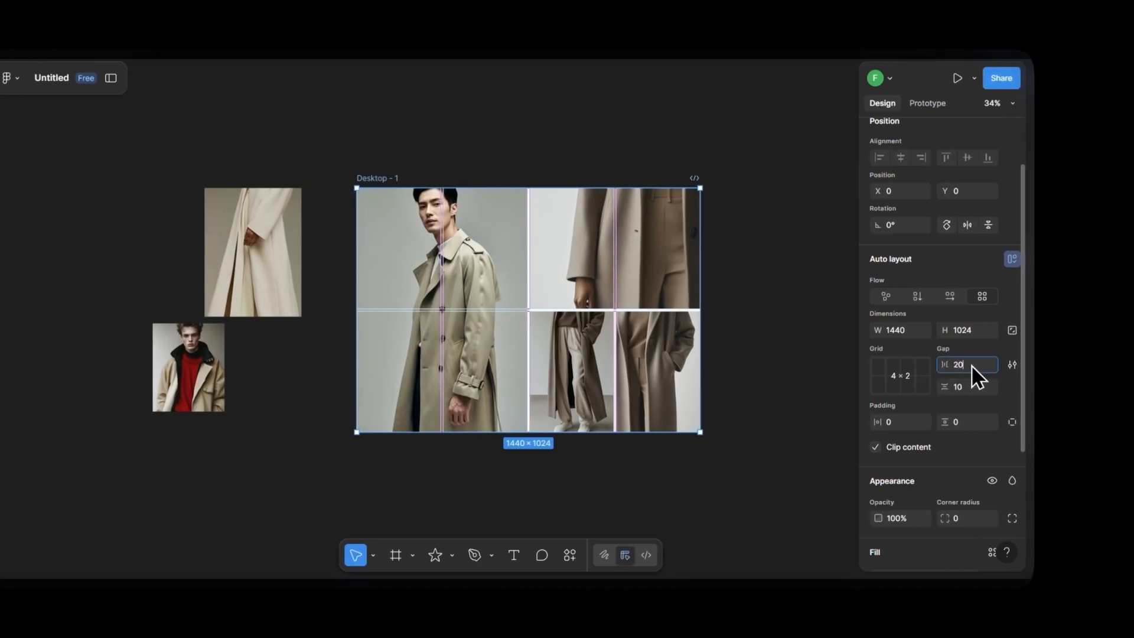
{"action": "key", "text": "Return"}
{"action": "left_click", "coordinate": [964, 394]}
{"action": "type", "text": "20"}
{"action": "key", "text": "Return"}
Set the frame's horizontal and vertical padding to 20.
{"action": "left_click", "coordinate": [872, 438]}
{"action": "type", "text": "2"}
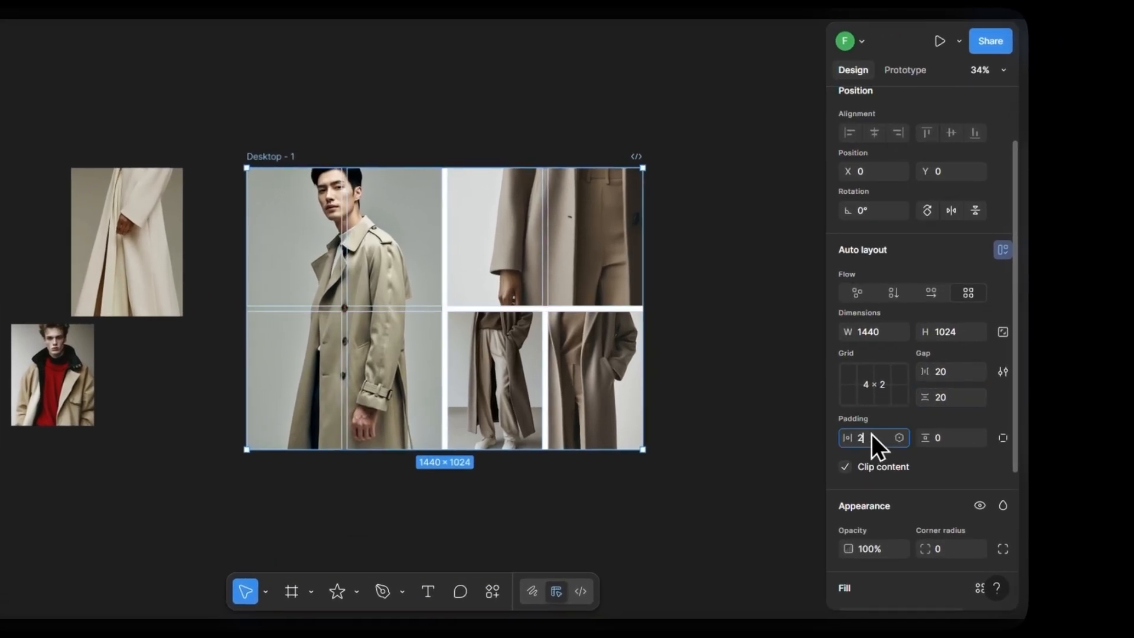
{"action": "type", "text": "0"}
{"action": "key", "text": "Return"}
{"action": "left_click", "coordinate": [951, 437]}
{"action": "type", "text": "20"}
{"action": "key", "text": "Return"}
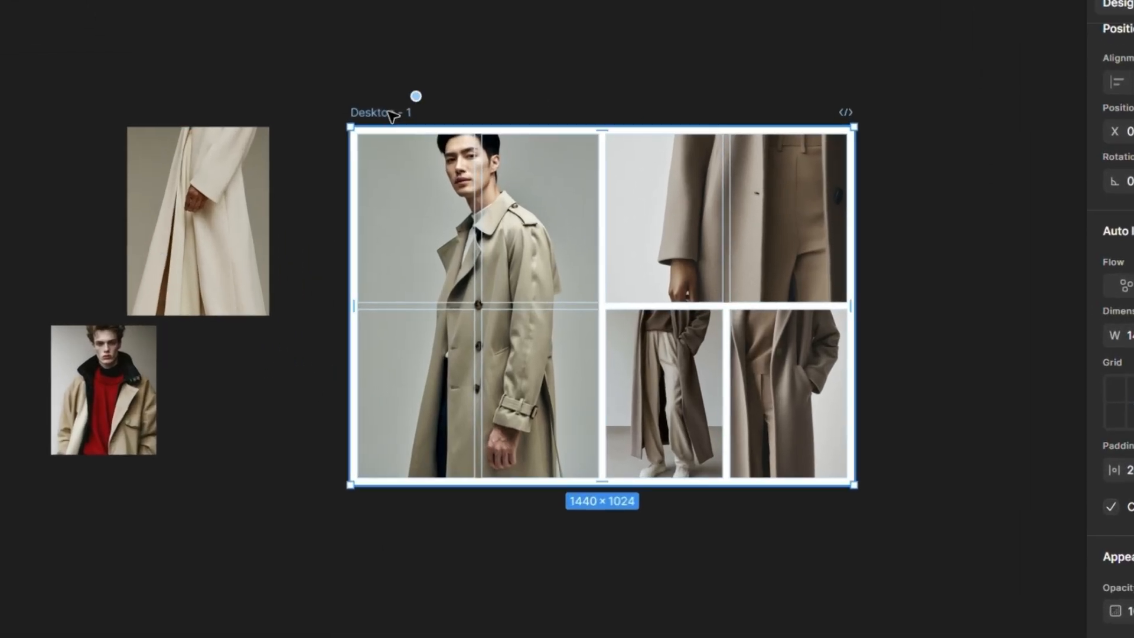
Narrow the grid's first column and set its width to 250.
{"action": "mouse_move", "coordinate": [468, 166]}
{"action": "left_click_drag", "start_coordinate": [475, 214], "coordinate": [451, 218]}
{"action": "left_click", "coordinate": [426, 52]}
{"action": "left_click", "coordinate": [392, 116]}
{"action": "mouse_move", "coordinate": [424, 118]}
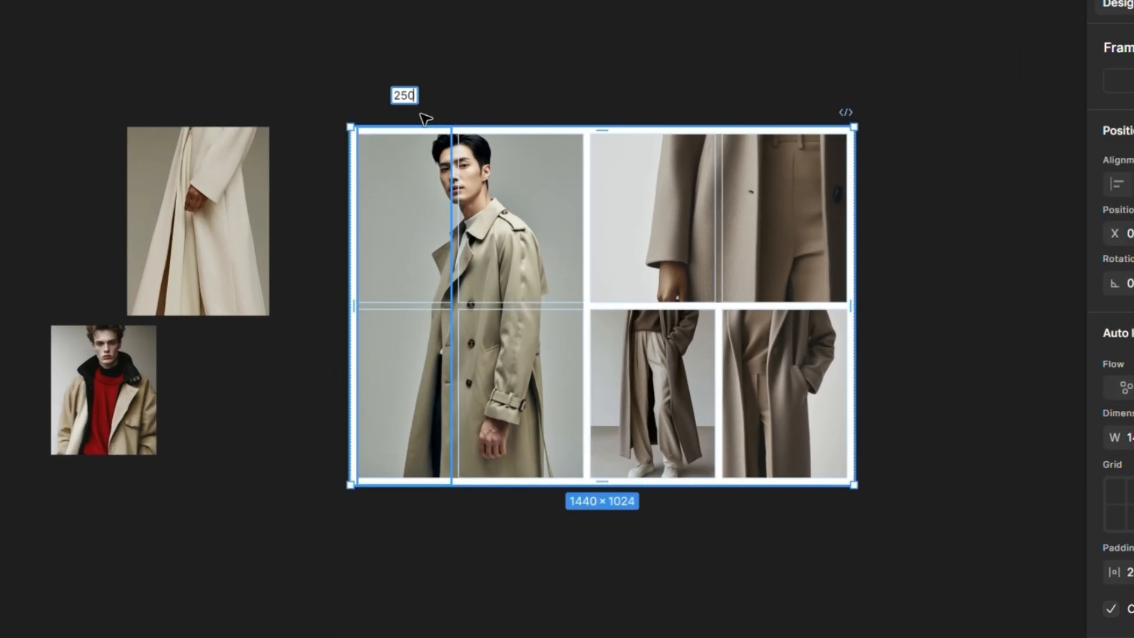
{"action": "key", "text": "Return"}
Resize the grid's first row to about 491 high and widen the frame to about 1505.
{"action": "left_click", "coordinate": [555, 212]}
{"action": "left_click", "coordinate": [317, 218]}
{"action": "mouse_move", "coordinate": [364, 306]}
{"action": "left_mouse_down"}
{"action": "mouse_move", "coordinate": [375, 241]}
{"action": "mouse_move", "coordinate": [367, 400]}
{"action": "mouse_move", "coordinate": [375, 307]}
{"action": "left_mouse_up"}
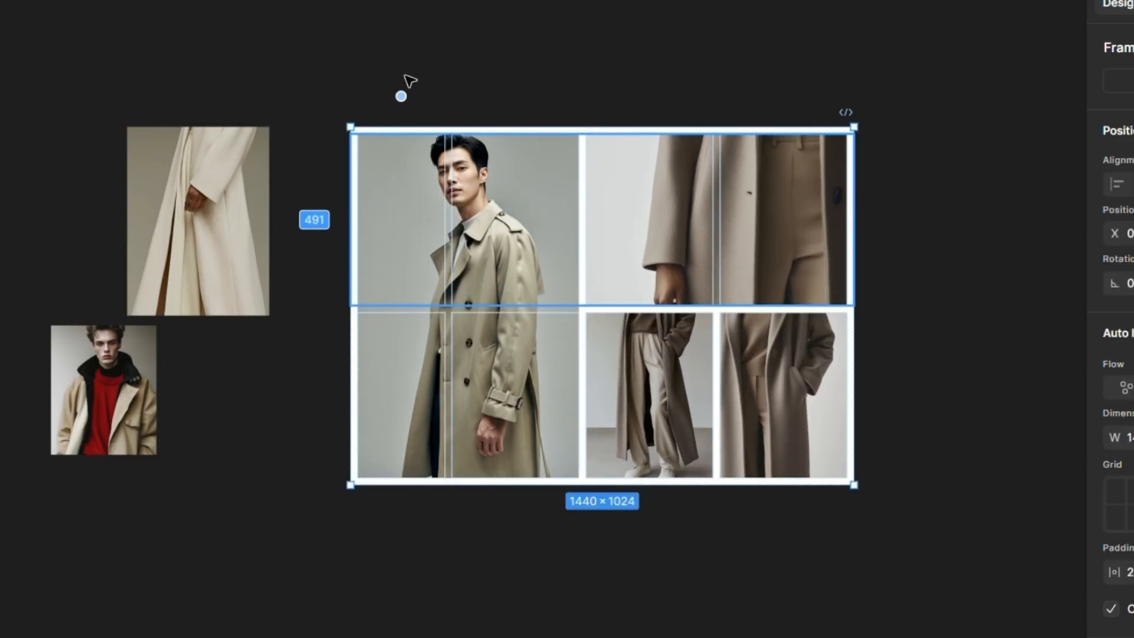
{"action": "left_click_drag", "start_coordinate": [858, 217], "coordinate": [877, 237]}
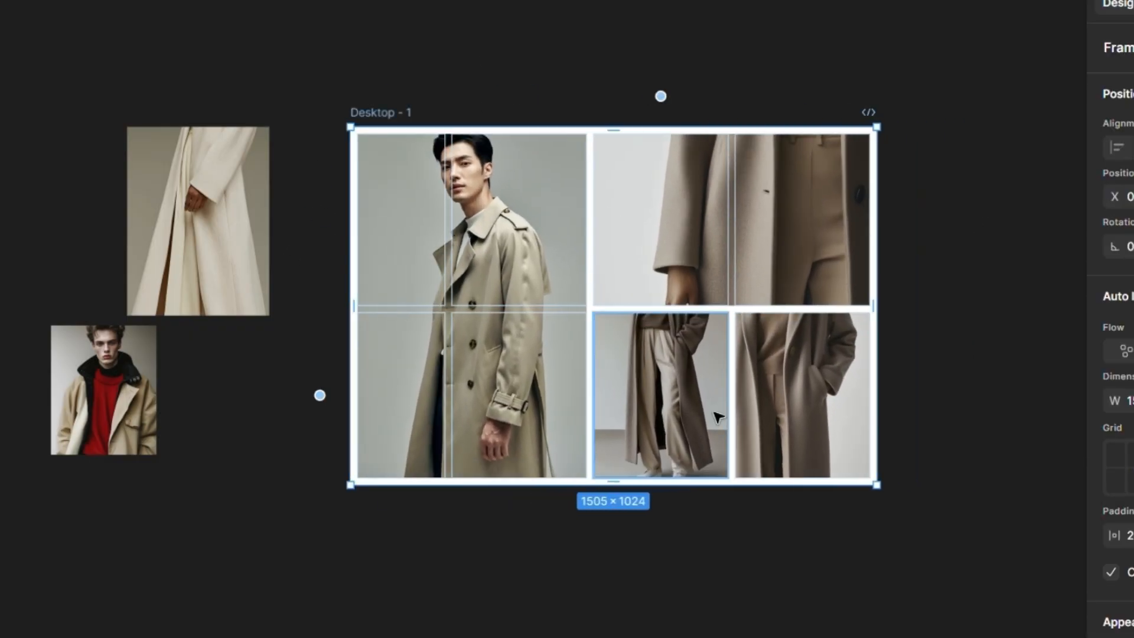
{"action": "left_click_drag", "start_coordinate": [680, 485], "coordinate": [827, 485]}
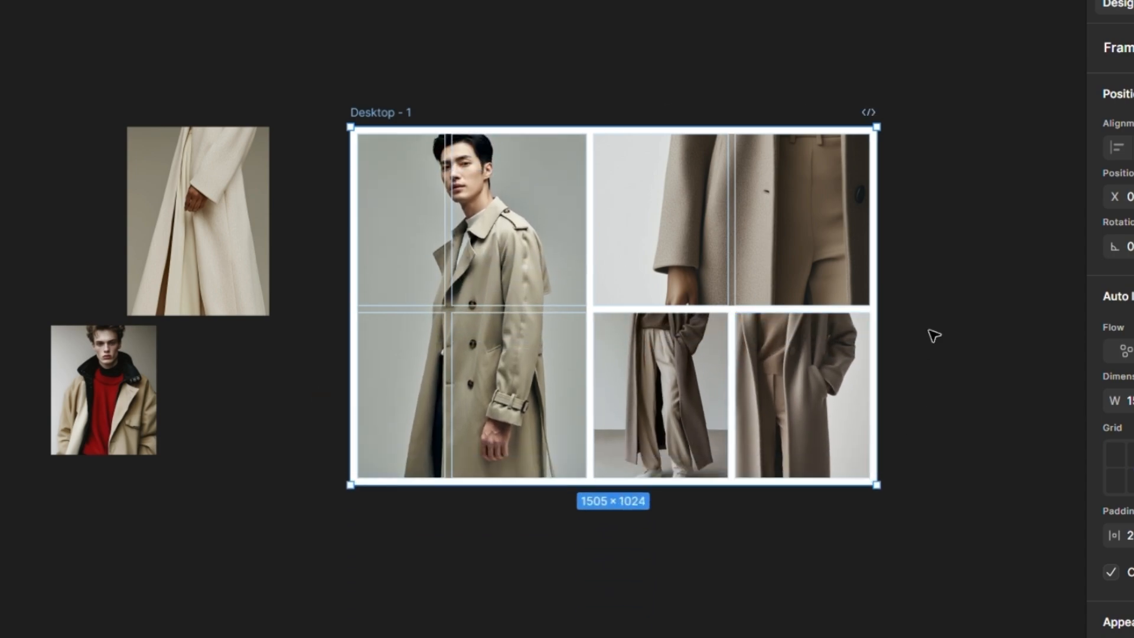
{"action": "left_click", "coordinate": [928, 330]}
Add a third row to the Desktop - 1 grid, making it 4 × 3.
{"action": "left_click", "coordinate": [377, 113]}
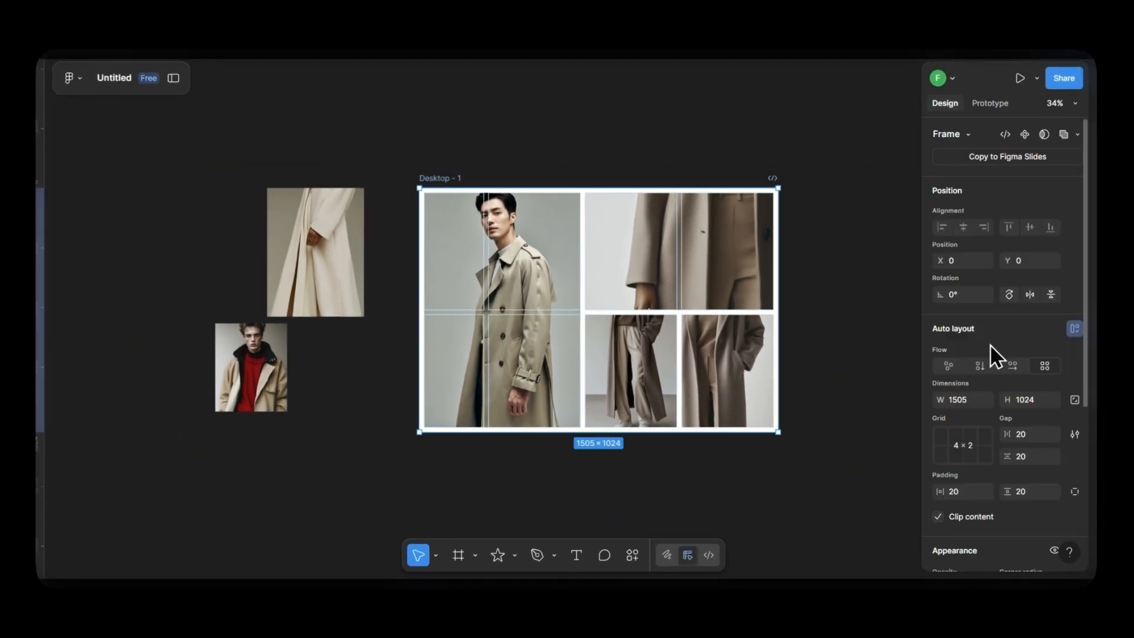
{"action": "scroll", "coordinate": [992, 355], "scroll_direction": "down", "scroll_amount": 3}
{"action": "left_click", "coordinate": [966, 303]}
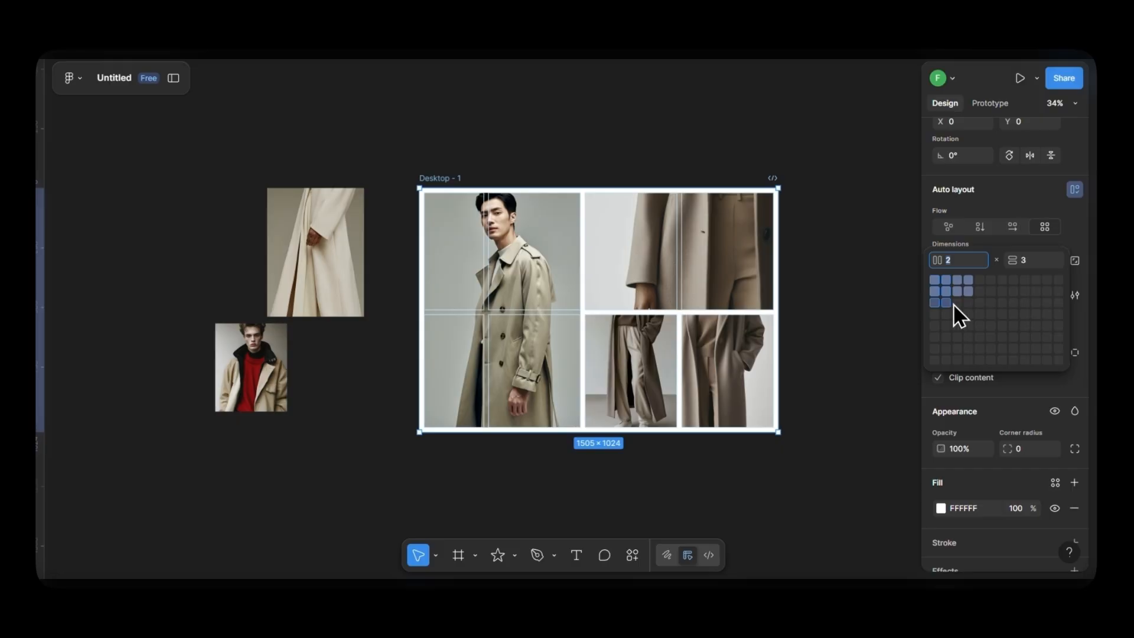
{"action": "left_click", "coordinate": [967, 304]}
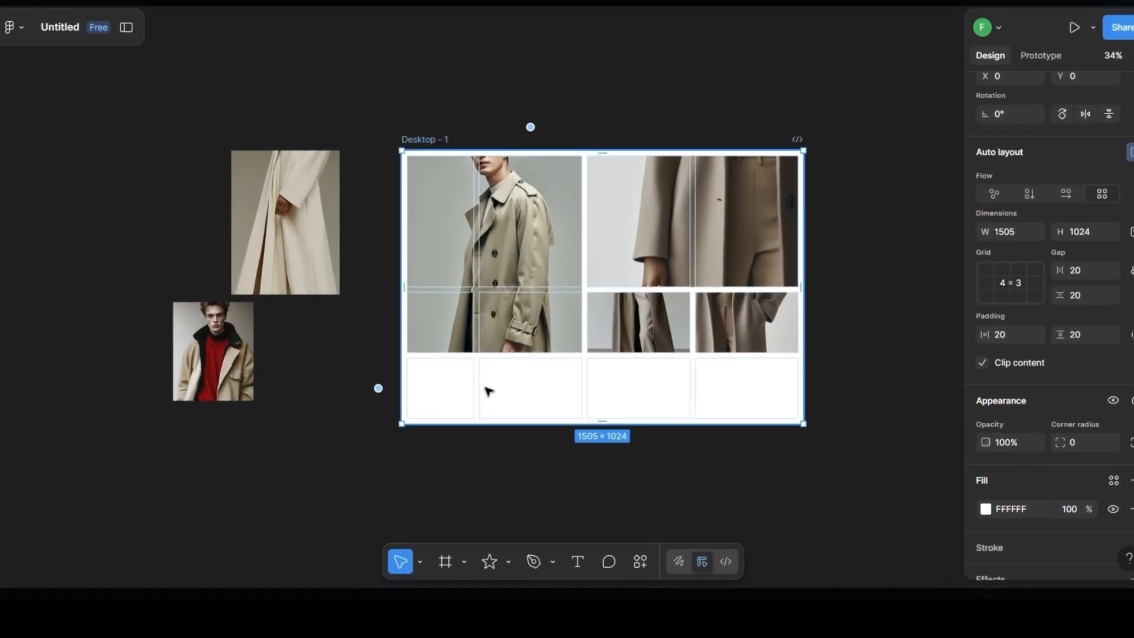
Try to place the red sweater photo and the long cream coat photo in the grid's empty bottom row.
{"action": "left_click_drag", "start_coordinate": [215, 373], "coordinate": [582, 374]}
{"action": "left_click_drag", "start_coordinate": [240, 215], "coordinate": [698, 368]}
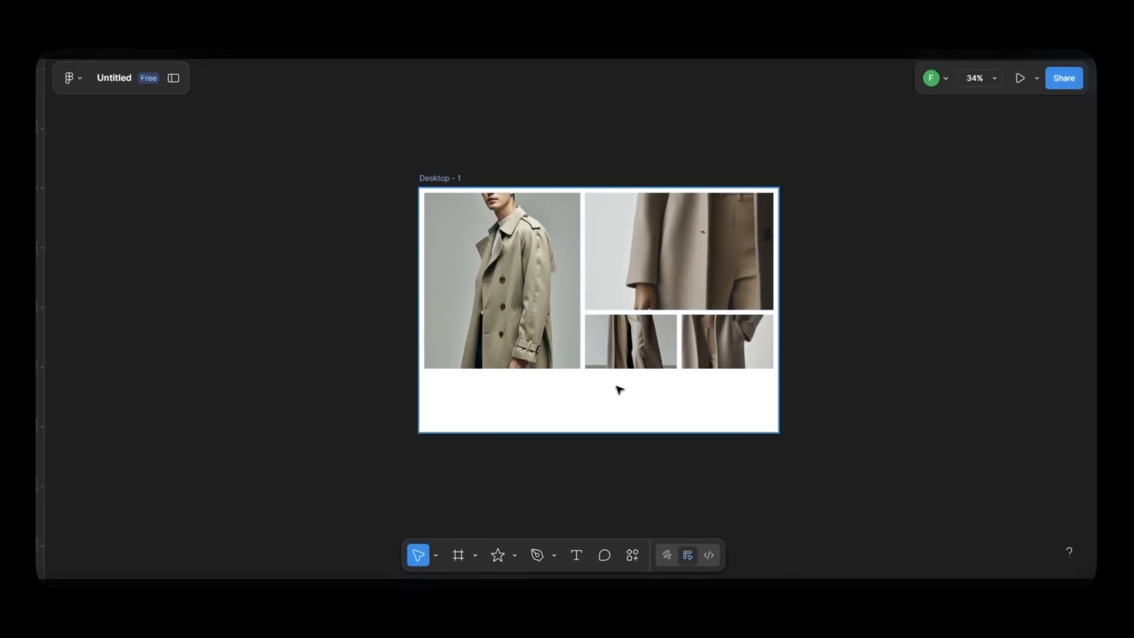
{"action": "left_click", "coordinate": [618, 388]}
{"action": "left_click", "coordinate": [943, 428]}
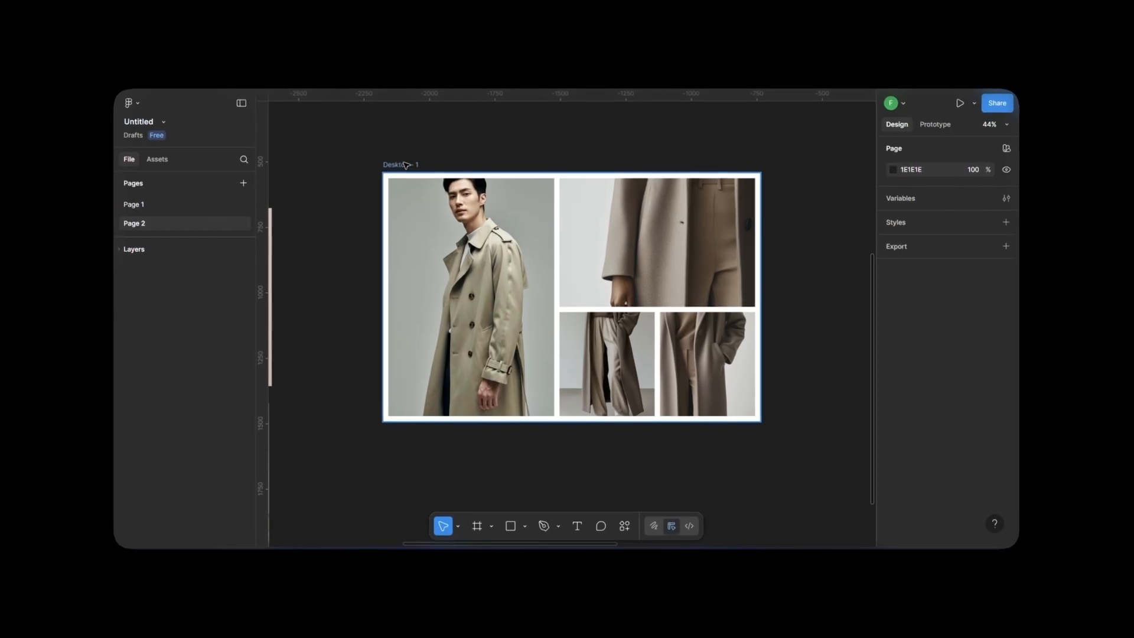
Move the Desktop - 1 frame aside and add a new 1440 × 1024 Desktop frame beside it.
{"action": "scroll", "coordinate": [420, 177], "scroll_direction": "up", "scroll_amount": 1}
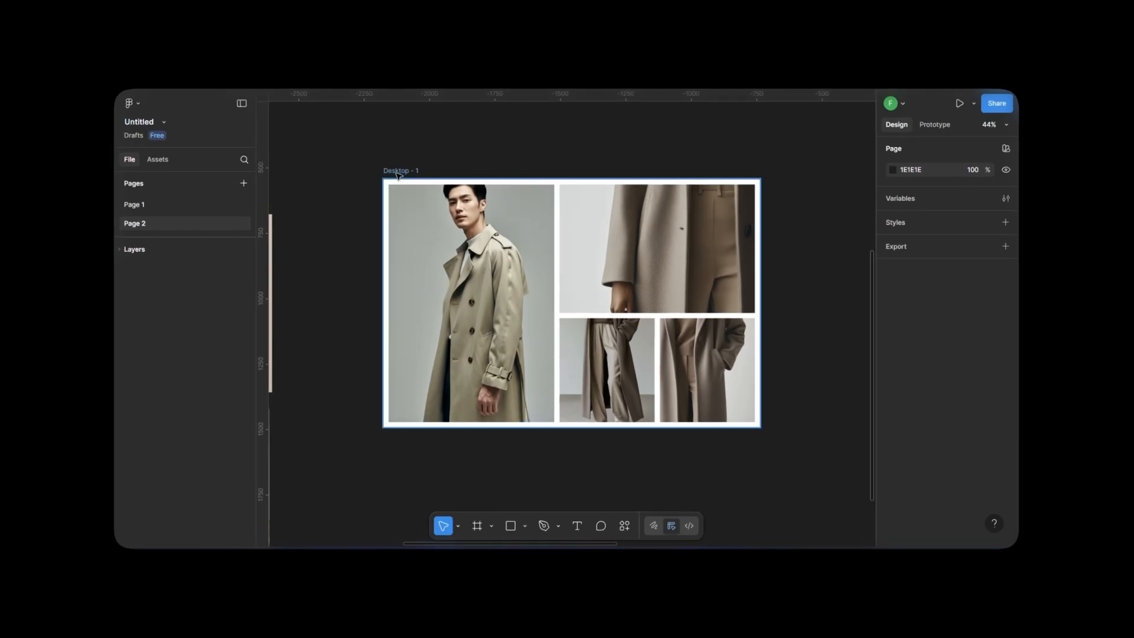
{"action": "left_click_drag", "start_coordinate": [399, 175], "coordinate": [861, 180]}
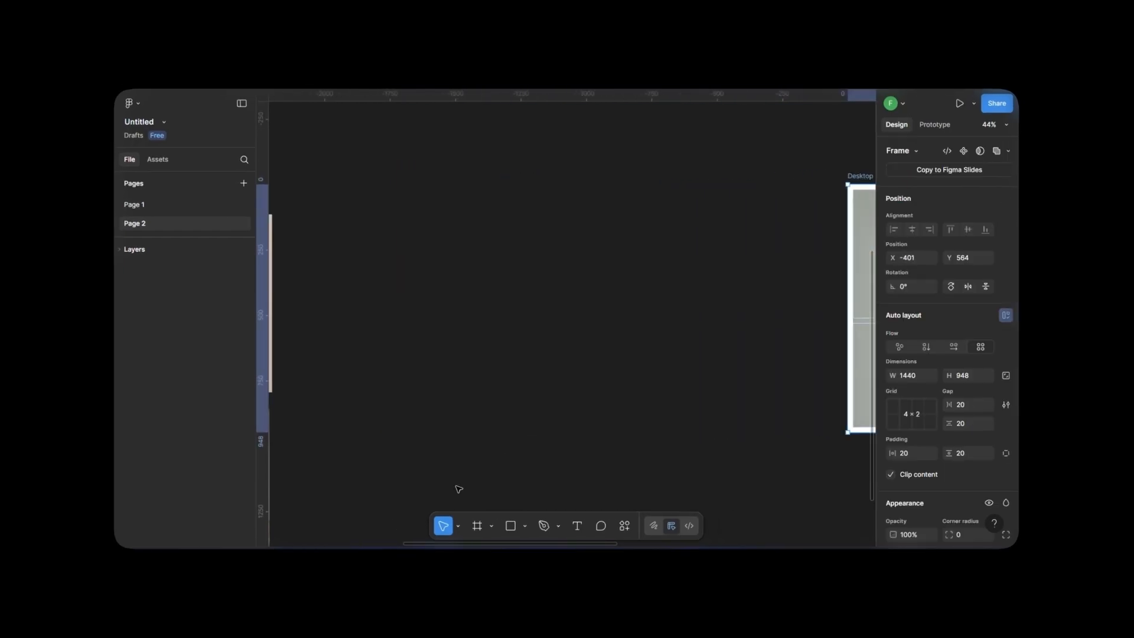
{"action": "left_click", "coordinate": [486, 527]}
{"action": "left_click", "coordinate": [927, 282]}
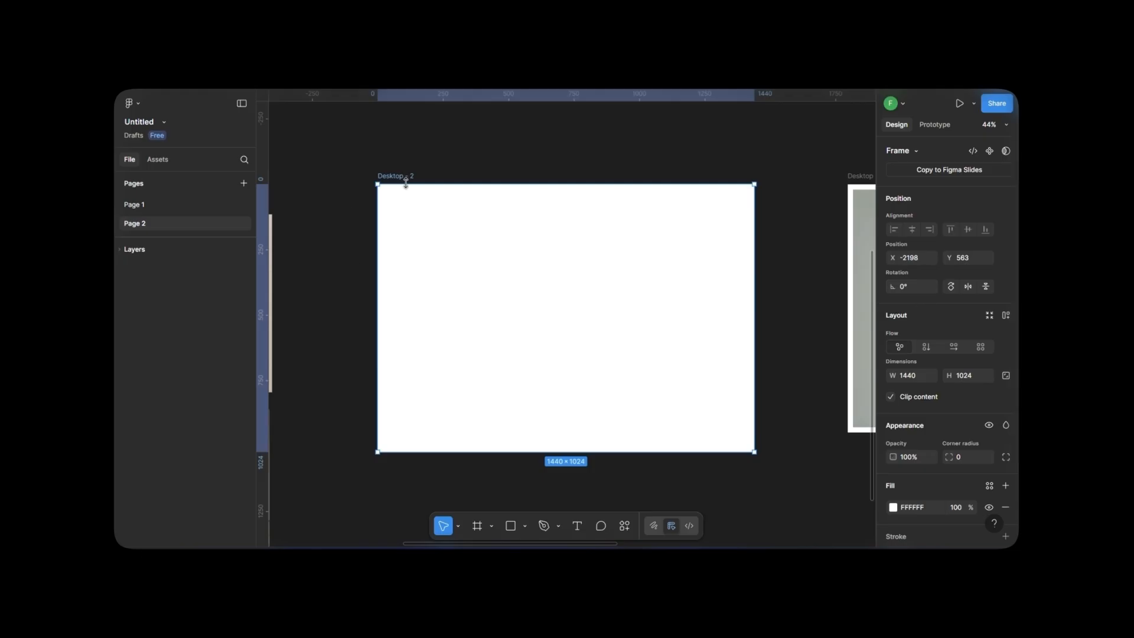
{"action": "left_click_drag", "start_coordinate": [405, 183], "coordinate": [424, 183]}
Apply grid auto layout to the new Desktop - 2 frame with 2 columns and 1 row.
{"action": "scroll", "coordinate": [935, 366], "scroll_direction": "down", "scroll_amount": 2}
{"action": "left_click", "coordinate": [982, 244]}
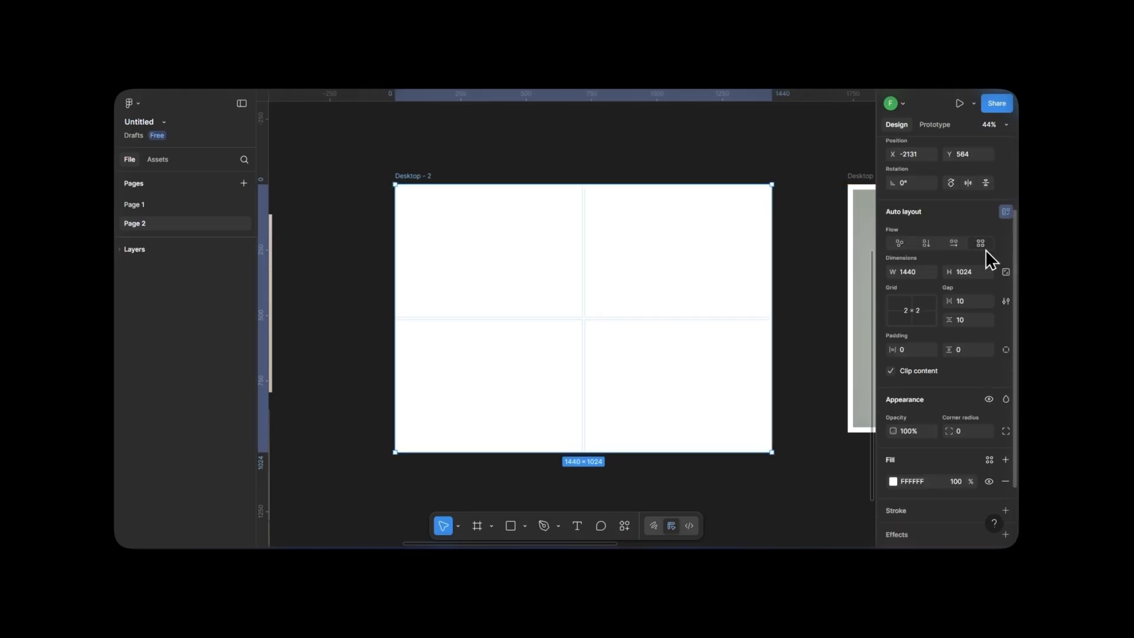
{"action": "left_click", "coordinate": [916, 308]}
{"action": "left_click", "coordinate": [897, 289]}
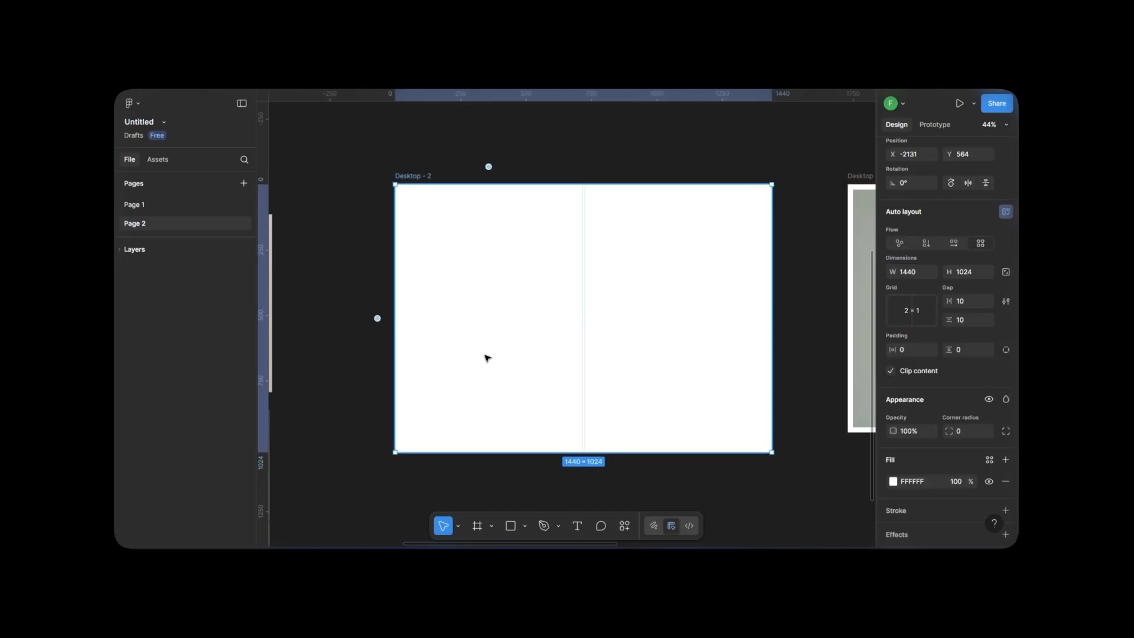
{"action": "key", "text": "Escape"}
Place the red scarf photo in the second column of the Desktop - 2 grid.
{"action": "scroll", "coordinate": [571, 341], "scroll_direction": "down", "scroll_amount": 5}
{"action": "scroll", "coordinate": [532, 349], "scroll_direction": "down", "scroll_amount": 1}
{"action": "left_click", "coordinate": [370, 298]}
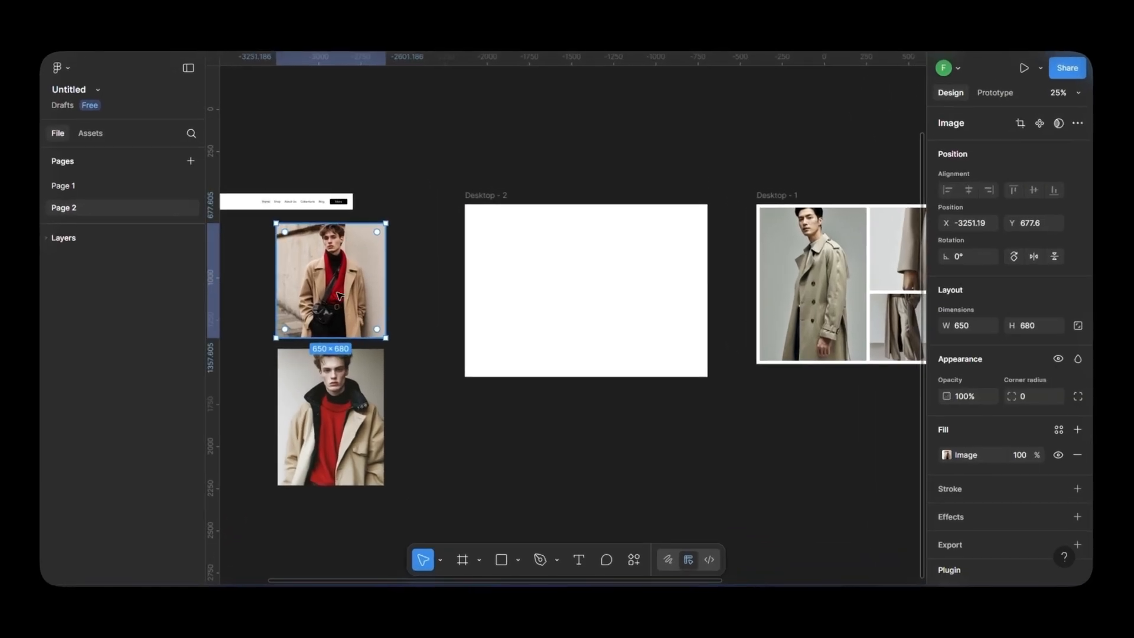
{"action": "left_click_drag", "start_coordinate": [320, 270], "coordinate": [605, 279]}
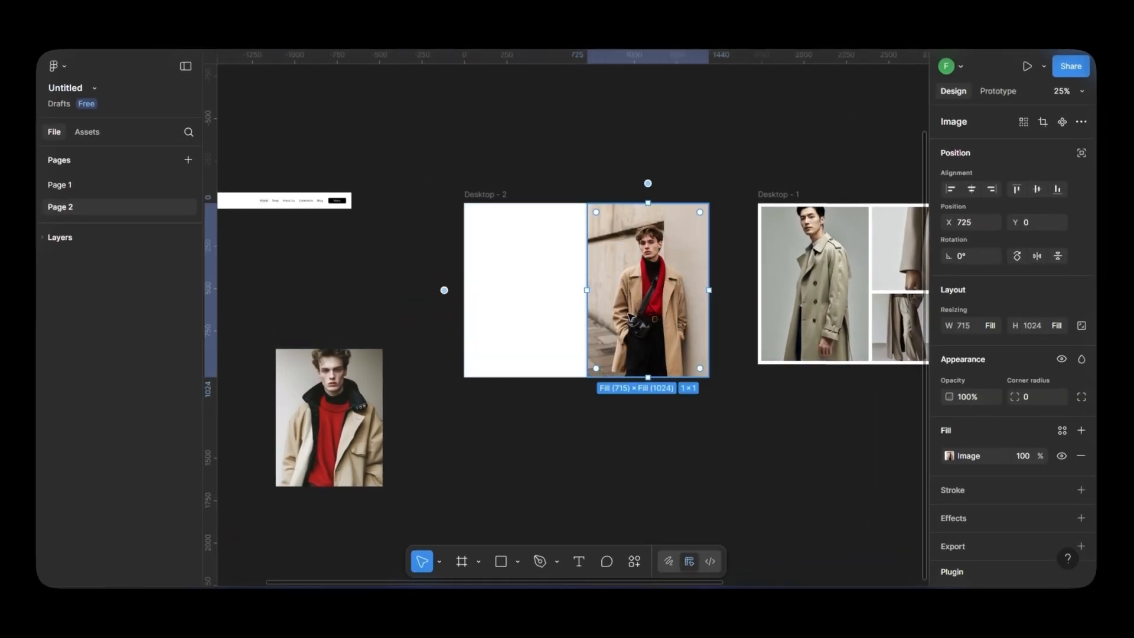
Place the headline copy and the buttons in the first column of the Desktop - 2 grid, with the buttons below the text.
{"action": "scroll", "coordinate": [608, 332], "scroll_direction": "down", "scroll_amount": 2}
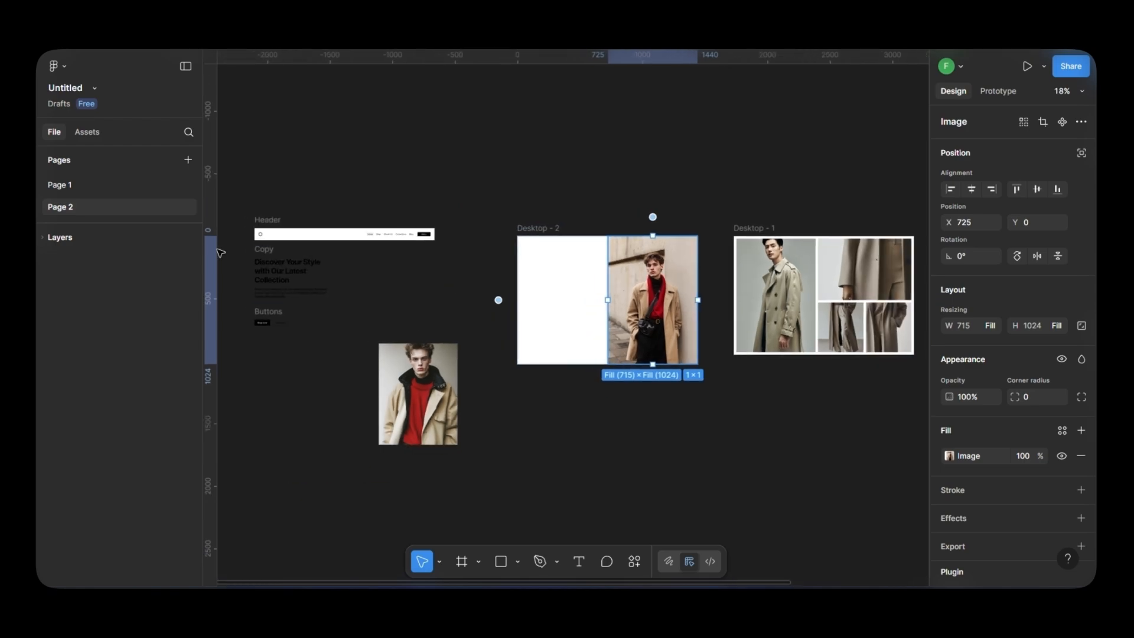
{"action": "left_click_drag", "start_coordinate": [269, 251], "coordinate": [548, 272]}
{"action": "left_click_drag", "start_coordinate": [265, 319], "coordinate": [535, 273]}
{"action": "scroll", "coordinate": [619, 292], "scroll_direction": "up", "scroll_amount": 5}
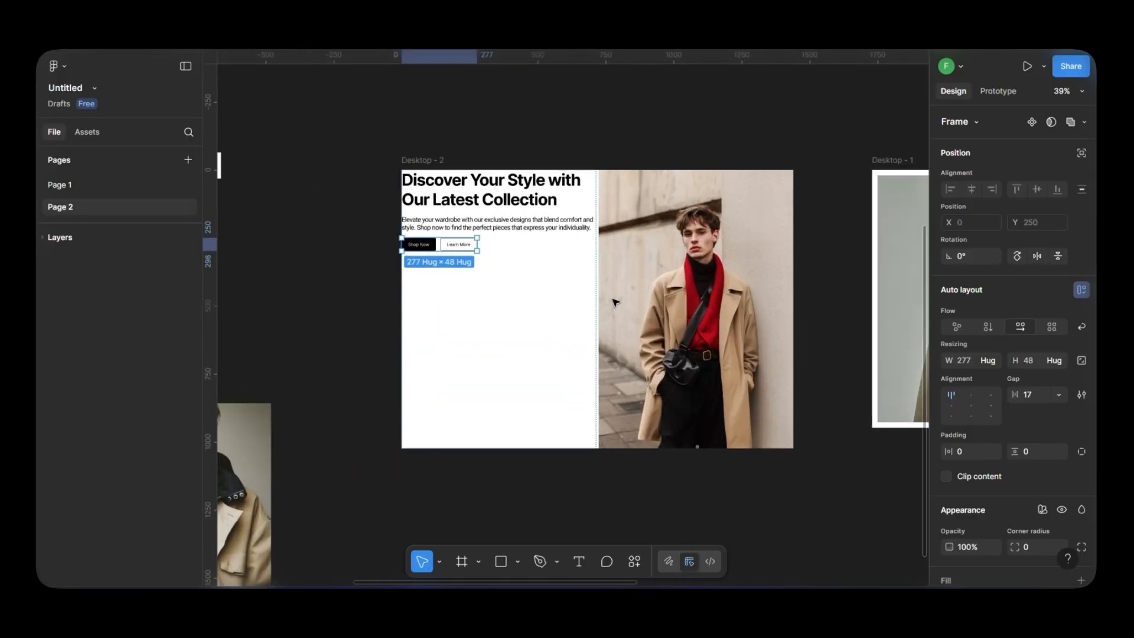
{"action": "scroll", "coordinate": [528, 337], "scroll_direction": "up", "scroll_amount": 2}
{"action": "left_click_drag", "start_coordinate": [514, 334], "coordinate": [459, 312]}
{"action": "scroll", "coordinate": [483, 309], "scroll_direction": "down", "scroll_amount": 1}
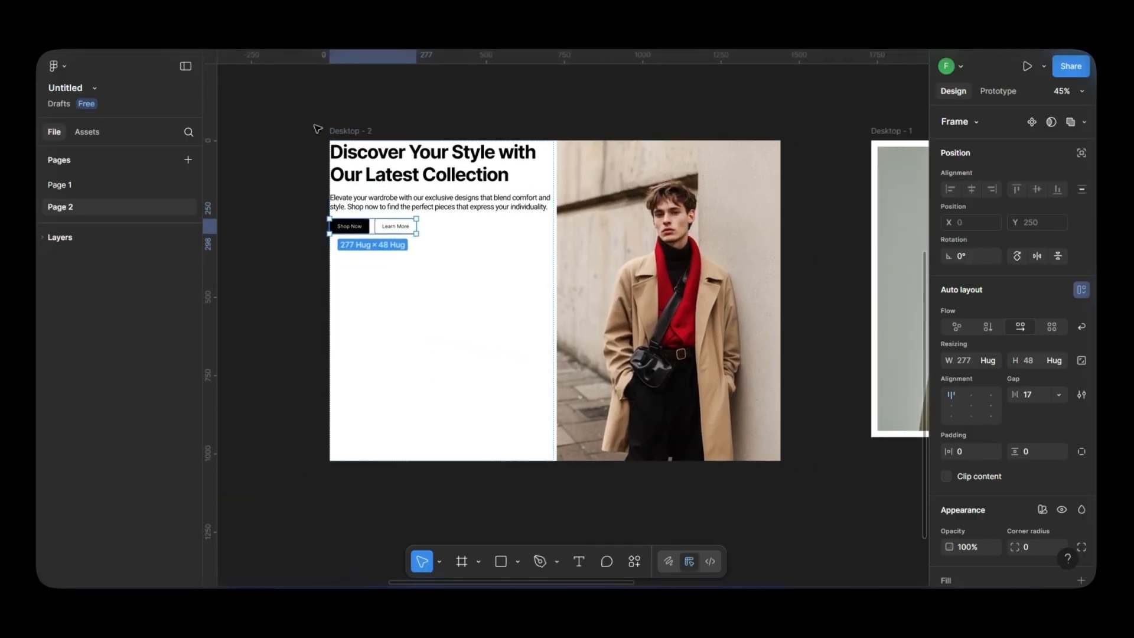
Set the Desktop - 2 frame's horizontal and vertical padding to 60 and its height to 800.
{"action": "left_click", "coordinate": [349, 132]}
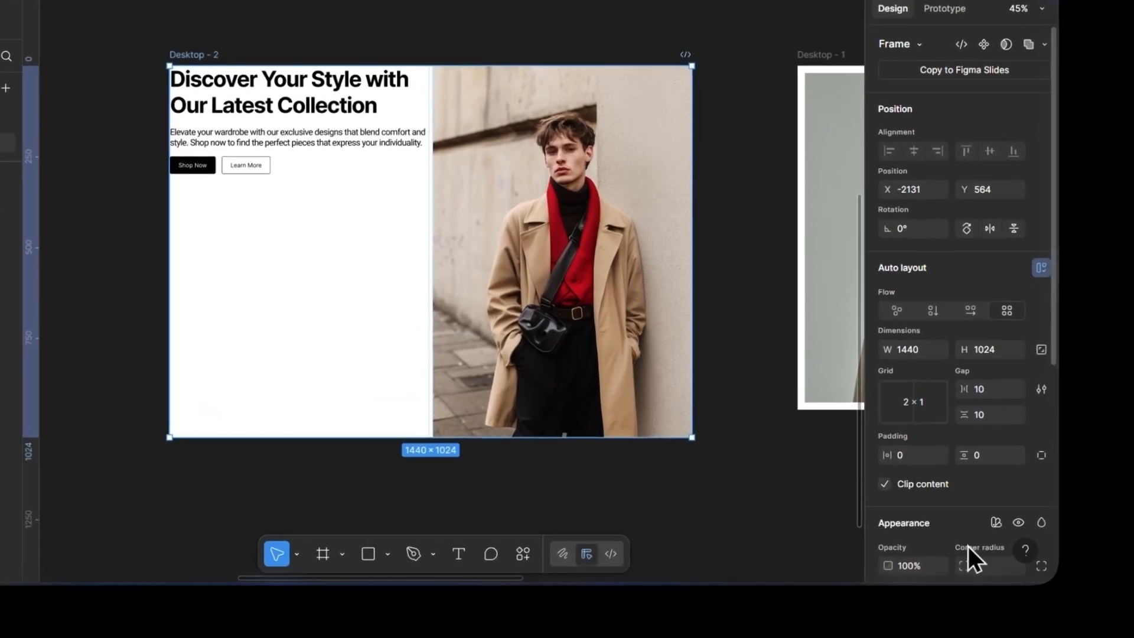
{"action": "left_click", "coordinate": [917, 478]}
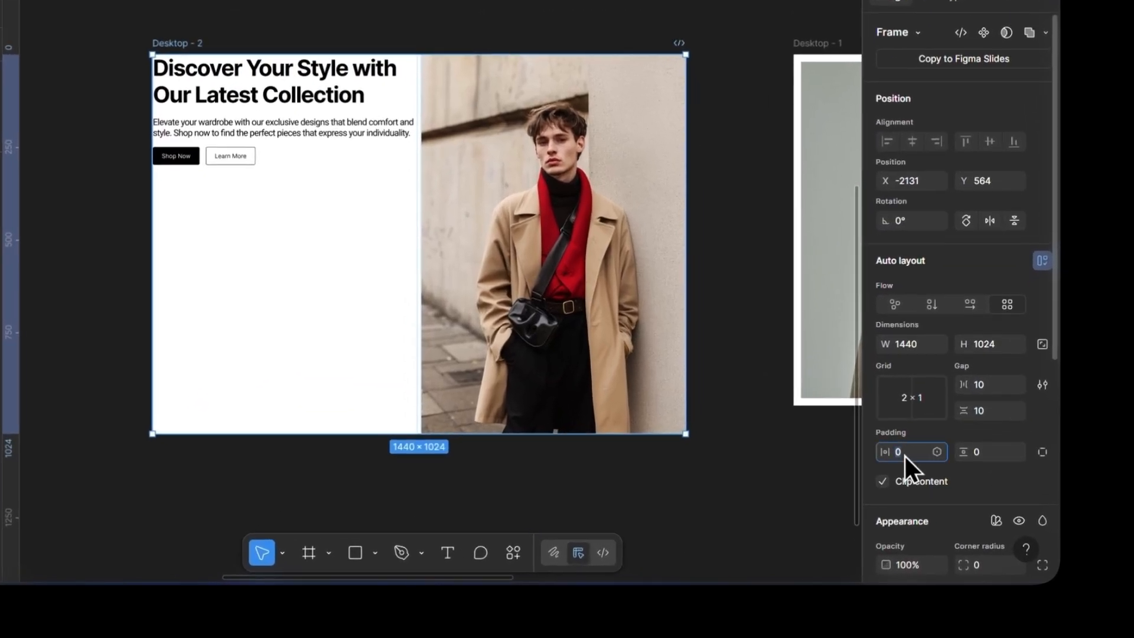
{"action": "type", "text": "60"}
{"action": "key", "text": "Return"}
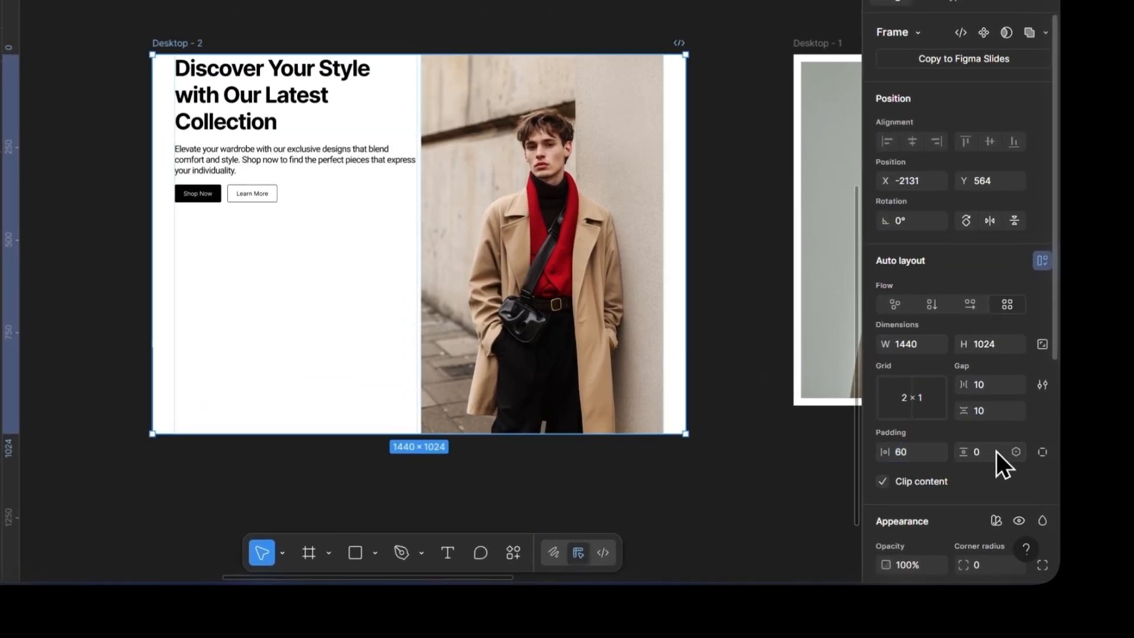
{"action": "left_click", "coordinate": [986, 444]}
{"action": "type", "text": "60"}
{"action": "key", "text": "Return"}
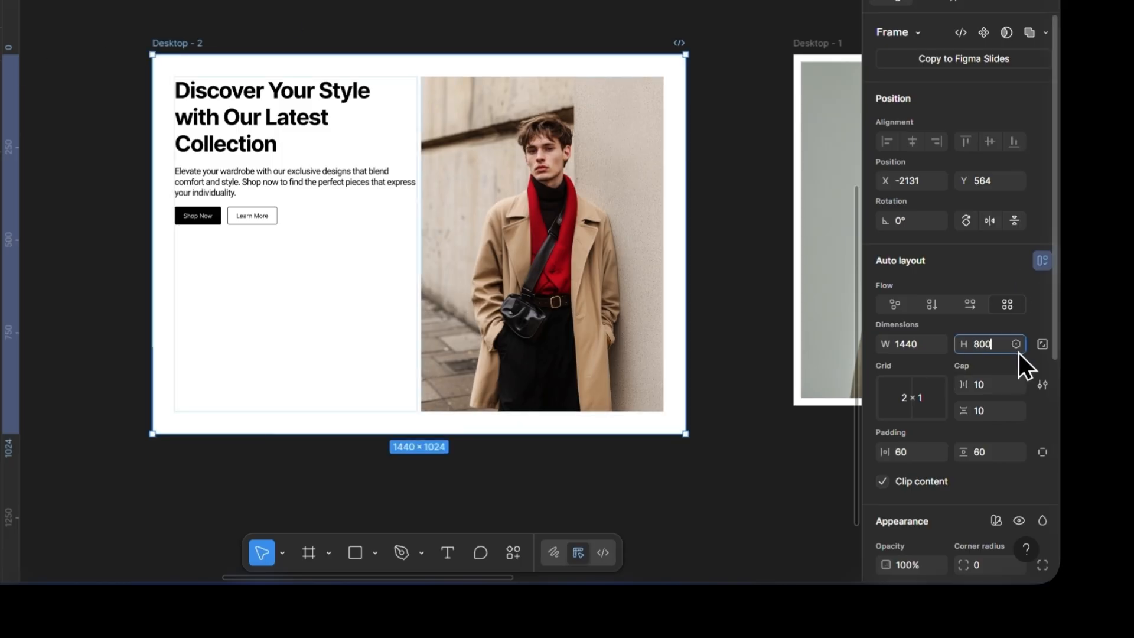
{"action": "type", "text": "800"}
{"action": "key", "text": "Return"}
Align the content of the copy column in Desktop - 2 to the vertical middle of its left edge.
{"action": "left_click", "coordinate": [330, 234]}
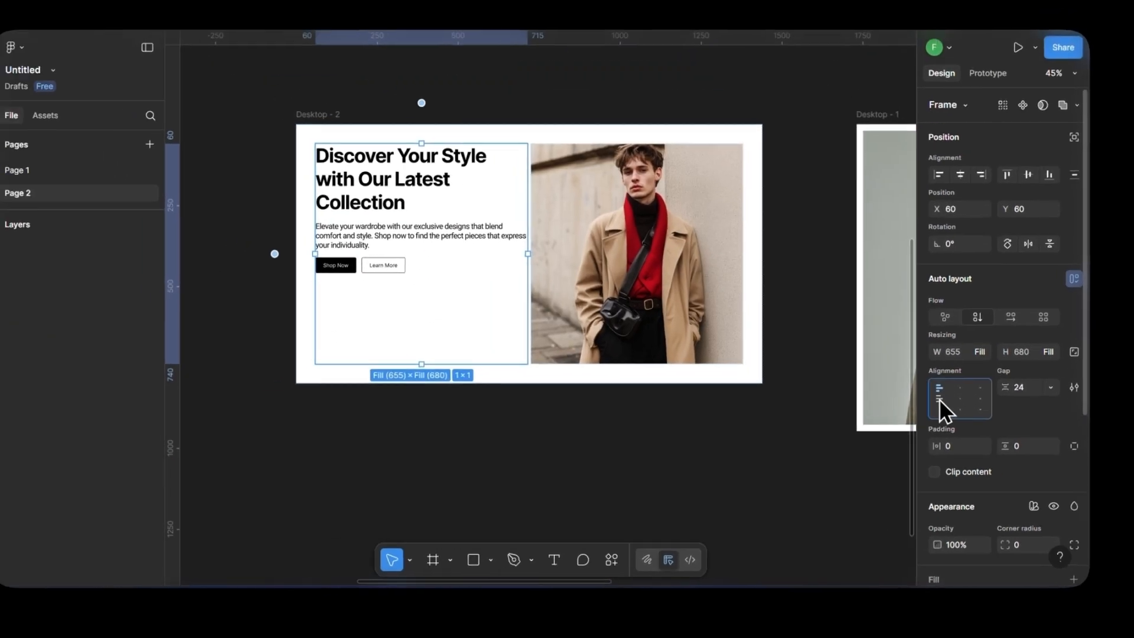
{"action": "left_click", "coordinate": [888, 368]}
{"action": "left_click", "coordinate": [547, 526]}
Wrap the headline and the paragraph together in their own auto layout inside the copy column.
{"action": "double_click", "coordinate": [451, 294]}
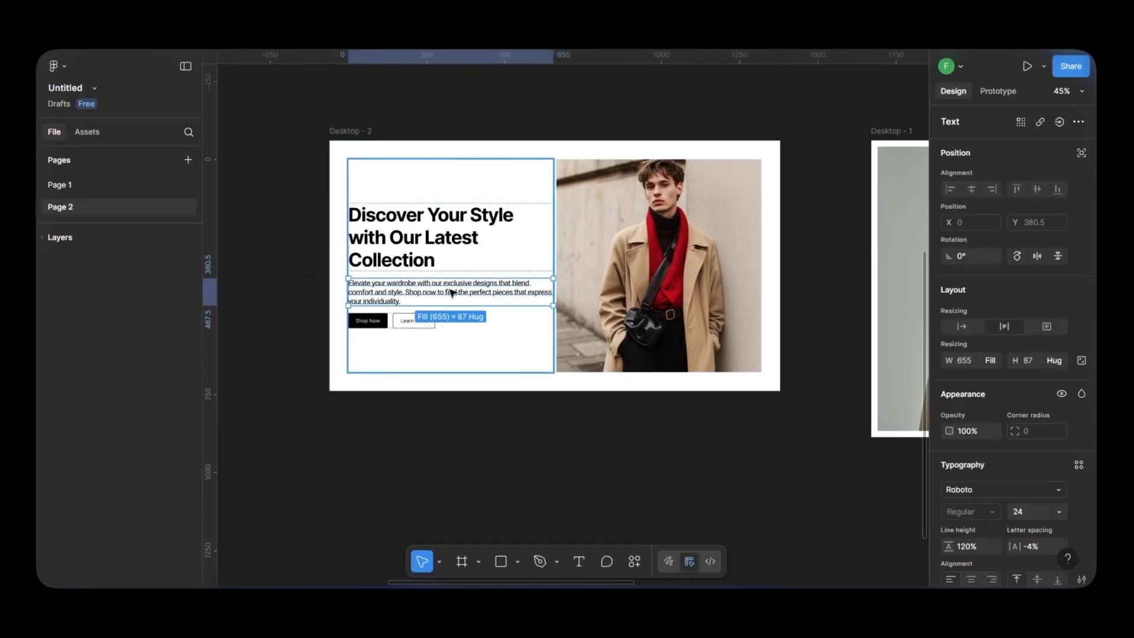
{"action": "left_click", "coordinate": [446, 257], "text": "shift"}
{"action": "key", "text": "shift+a"}
{"action": "left_click", "coordinate": [509, 344]}
Set the copy column's gap between the text group and the buttons to 32.
{"action": "double_click", "coordinate": [424, 238]}
{"action": "left_click", "coordinate": [491, 344]}
{"action": "left_click", "coordinate": [1035, 395]}
{"action": "type", "text": "32"}
{"action": "key", "text": "Return"}
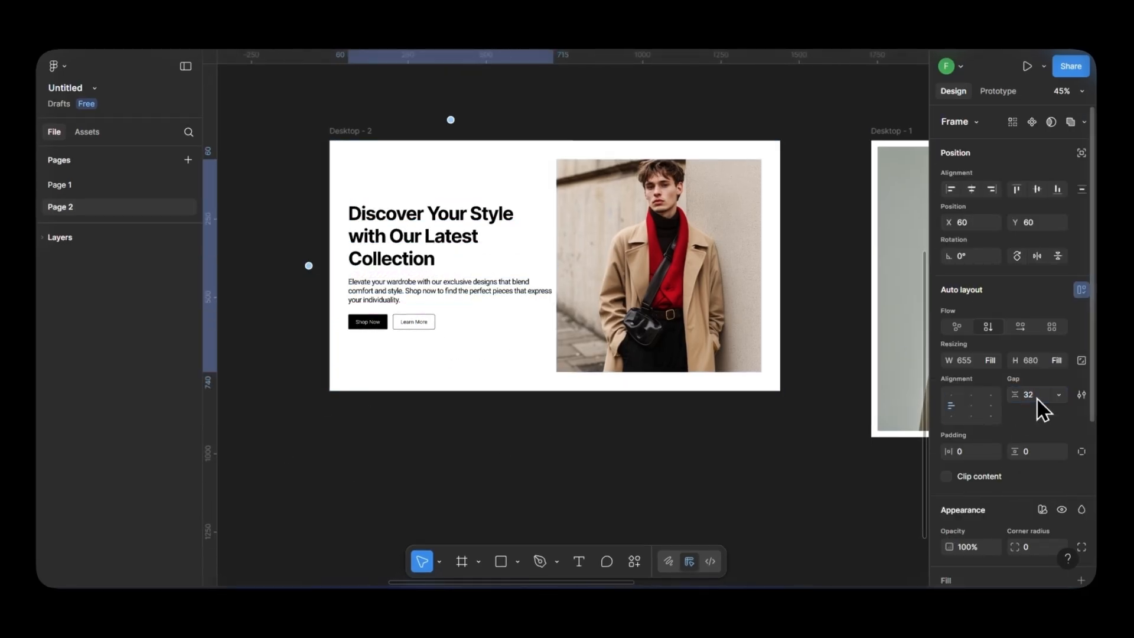
Set the Desktop - 2 grid's column gap to 60 and widen the copy column to about 680.
{"action": "left_click", "coordinate": [847, 183]}
{"action": "left_click", "coordinate": [770, 202]}
{"action": "left_click", "coordinate": [972, 452]}
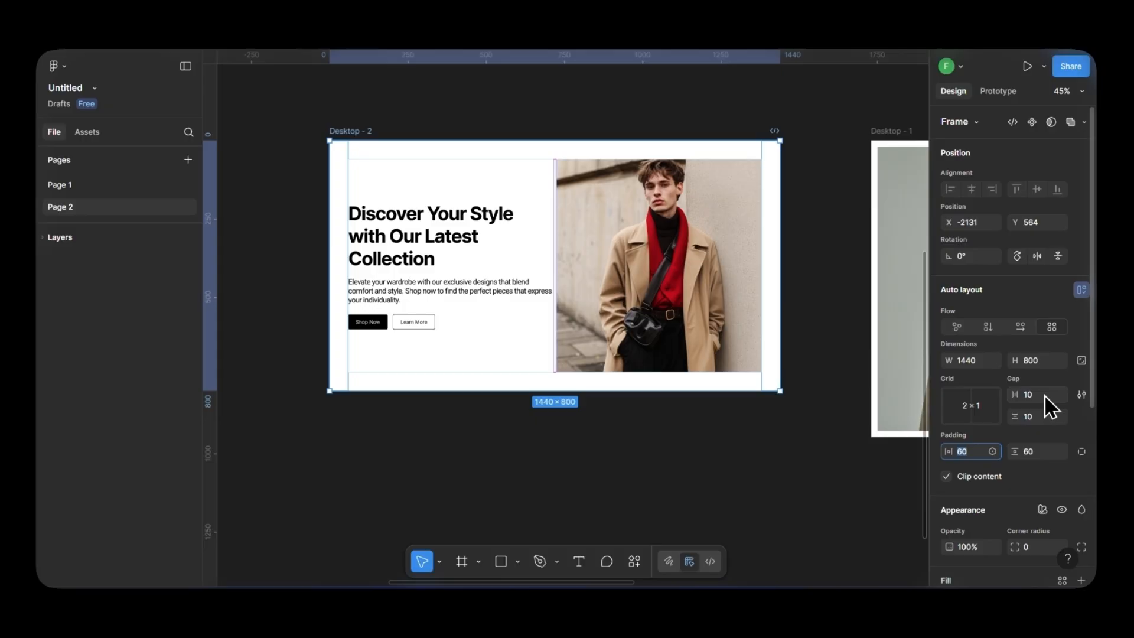
{"action": "key", "text": "Return"}
{"action": "left_click", "coordinate": [719, 509]}
{"action": "left_click", "coordinate": [449, 349]}
{"action": "left_click_drag", "start_coordinate": [564, 131], "coordinate": [579, 131]}
{"action": "left_click", "coordinate": [733, 86]}
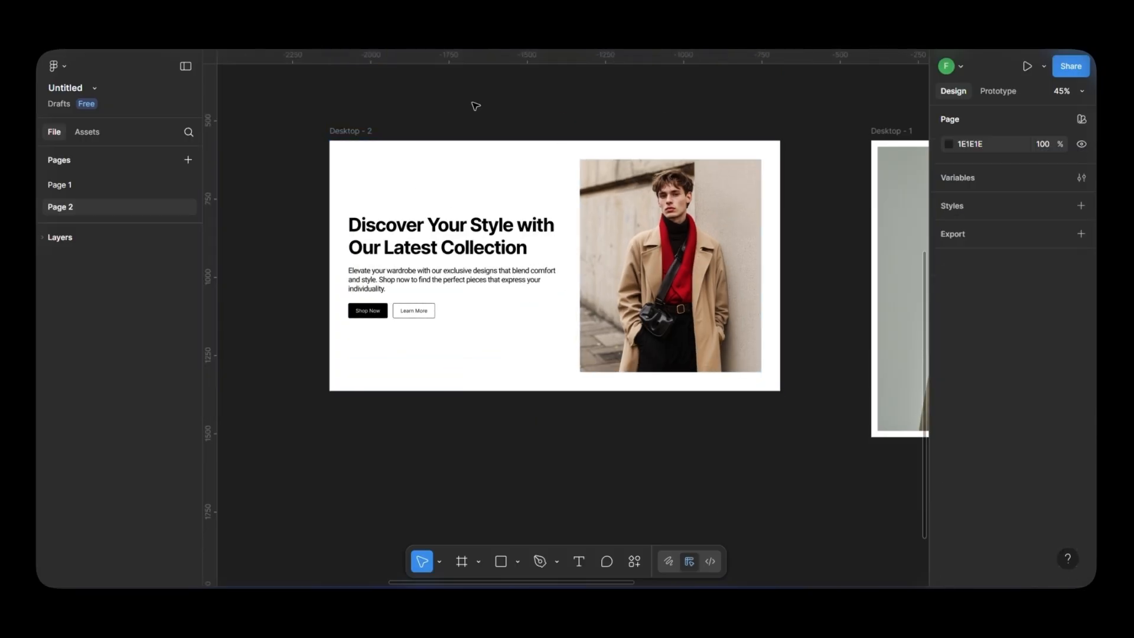
Set the vertical padding of the Desktop - 2 frame to 91.
{"action": "left_click", "coordinate": [351, 130]}
{"action": "type", "text": "90"}
{"action": "key", "text": "Return"}
{"action": "left_click", "coordinate": [821, 269]}
Add a new 1440 × 1024 Desktop frame and position it below Desktop - 2.
{"action": "scroll", "coordinate": [818, 277], "scroll_direction": "down", "scroll_amount": 5}
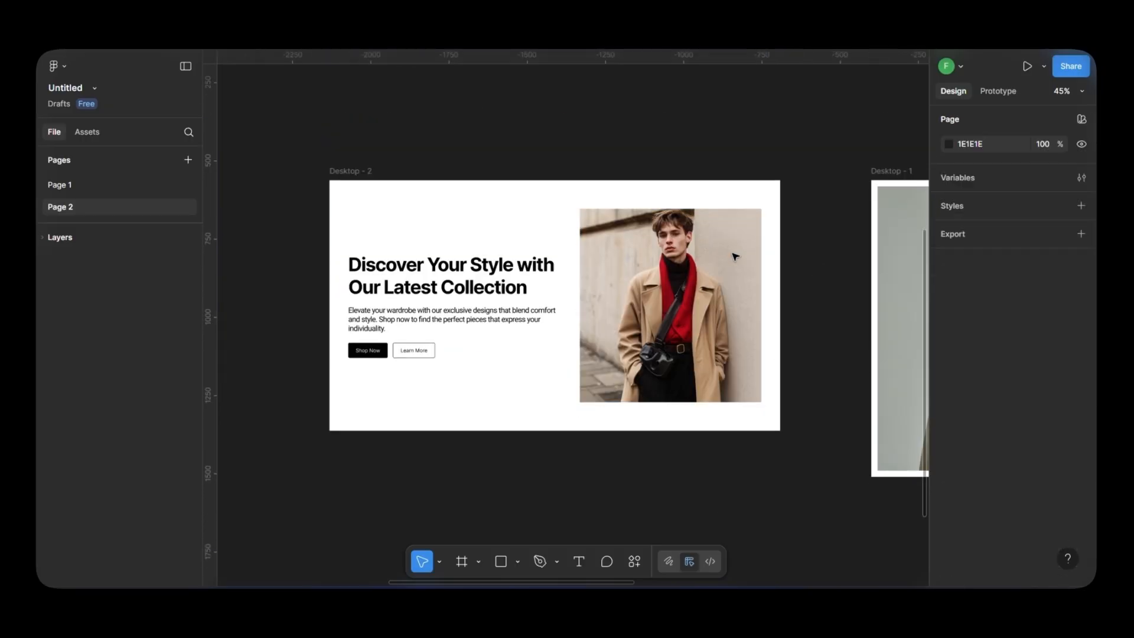
{"action": "scroll", "coordinate": [594, 240], "scroll_direction": "up", "scroll_amount": 2}
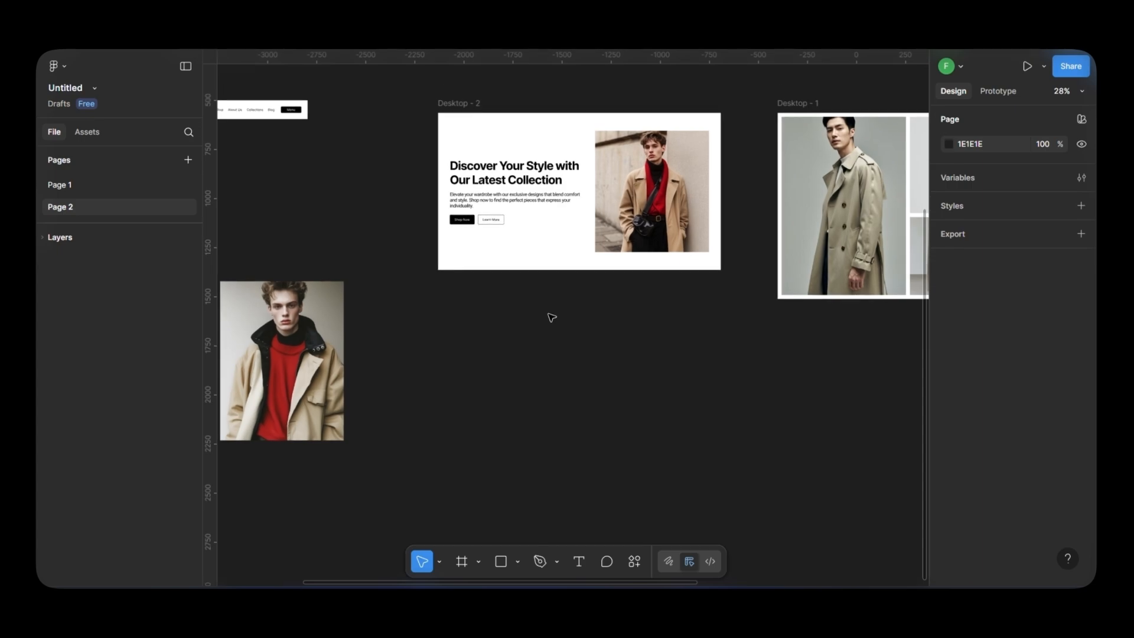
{"action": "left_click", "coordinate": [462, 562]}
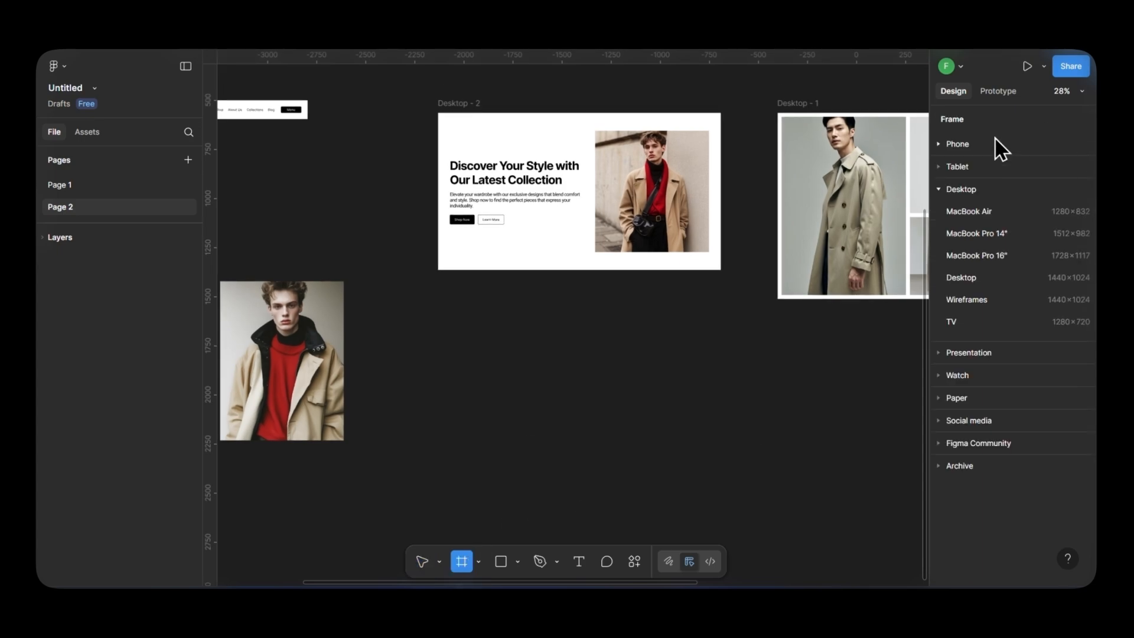
{"action": "left_click", "coordinate": [1016, 286]}
{"action": "left_click_drag", "start_coordinate": [775, 243], "coordinate": [378, 304]}
{"action": "scroll", "coordinate": [480, 340], "scroll_direction": "up", "scroll_amount": 3}
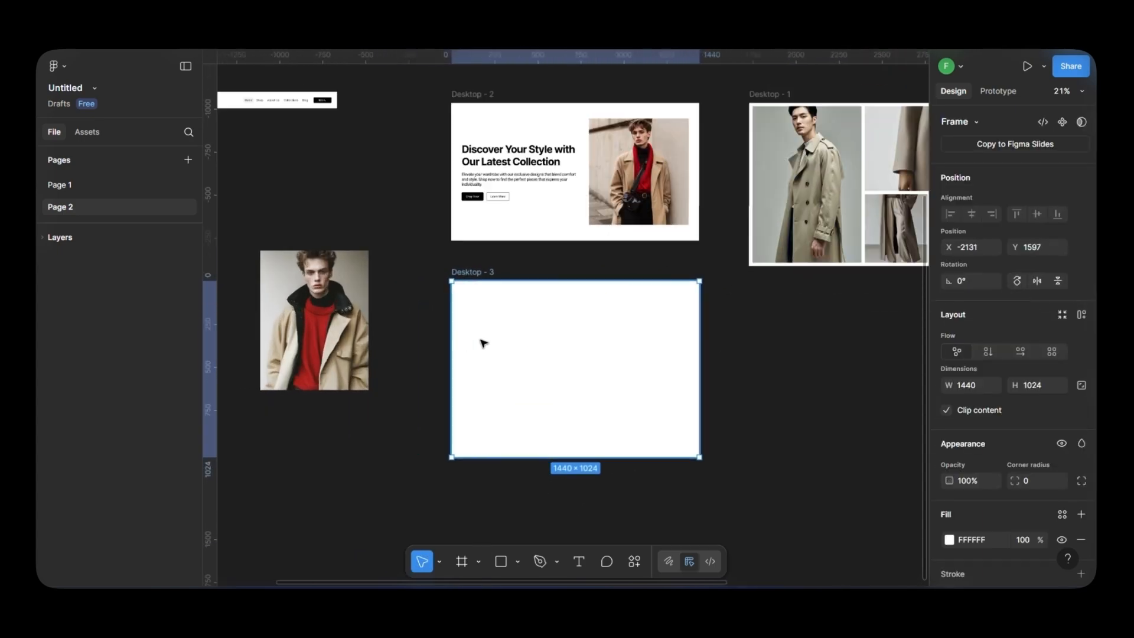
Apply vertical auto layout to the Desktop - 3 frame with top-centre alignment.
{"action": "scroll", "coordinate": [483, 343], "scroll_direction": "up", "scroll_amount": 3}
{"action": "key", "text": "shift+a"}
{"action": "scroll", "coordinate": [454, 206], "scroll_direction": "down", "scroll_amount": 1}
{"action": "left_click", "coordinate": [974, 423]}
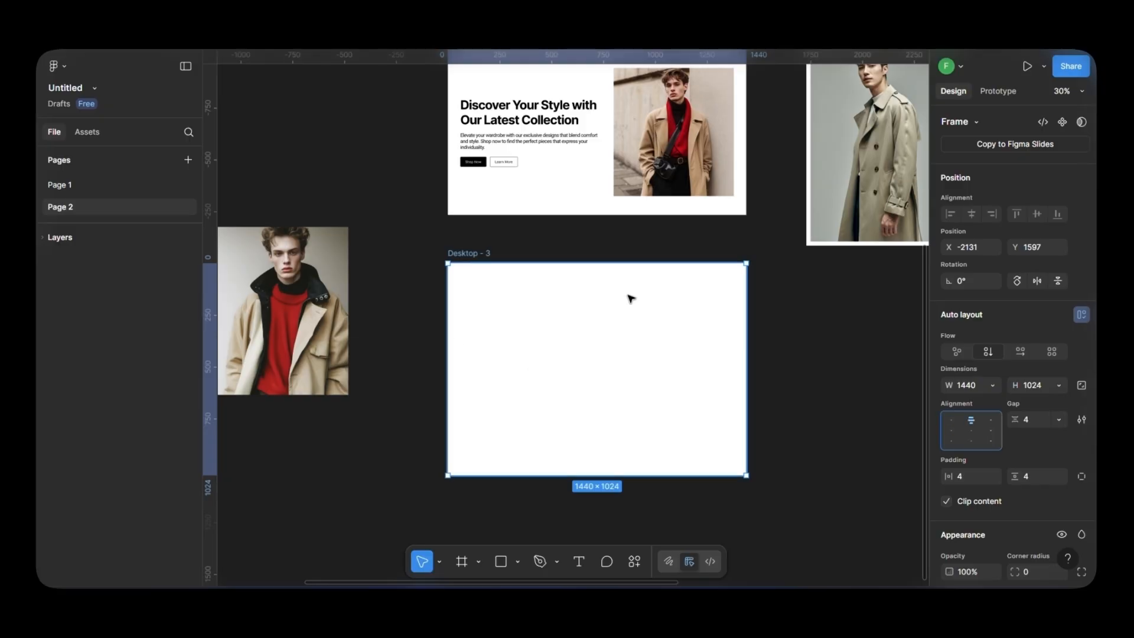
Move the navigation header into the top of the Desktop - 3 frame.
{"action": "scroll", "coordinate": [627, 301], "scroll_direction": "down", "scroll_amount": 4}
{"action": "left_click_drag", "start_coordinate": [318, 183], "coordinate": [582, 290]}
{"action": "scroll", "coordinate": [585, 353], "scroll_direction": "up", "scroll_amount": 6}
{"action": "left_click", "coordinate": [415, 181]}
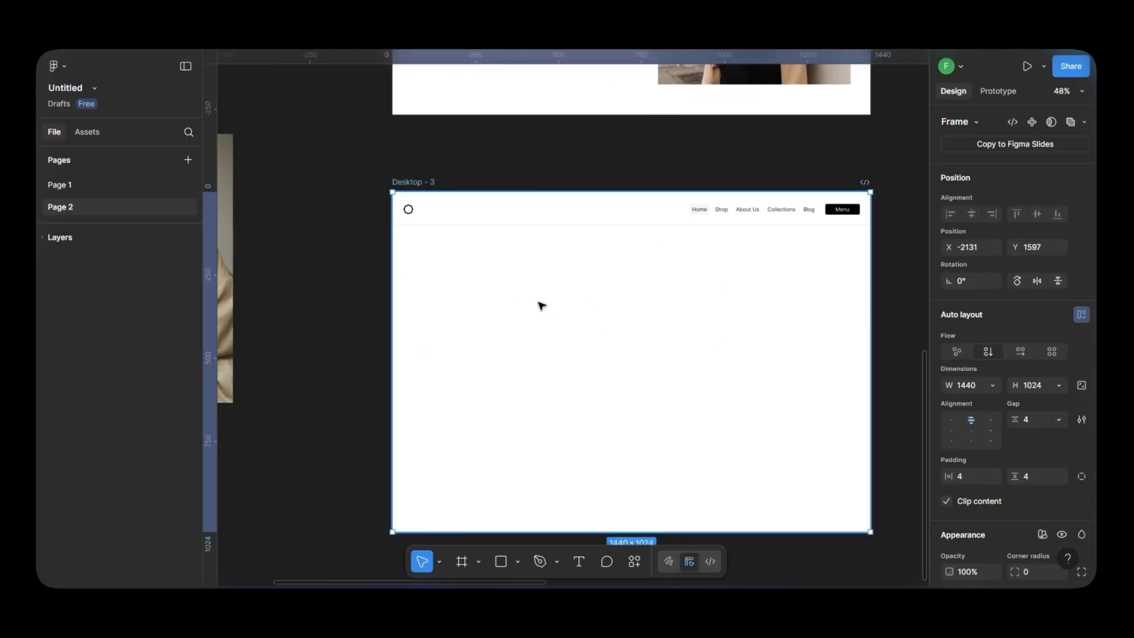
Nest the Desktop - 2 hero section and the Desktop - 1 photo grid in Desktop - 3, stacked below the header.
{"action": "scroll", "coordinate": [589, 312], "scroll_direction": "down", "scroll_amount": 3}
{"action": "scroll", "coordinate": [494, 260], "scroll_direction": "down", "scroll_amount": 3}
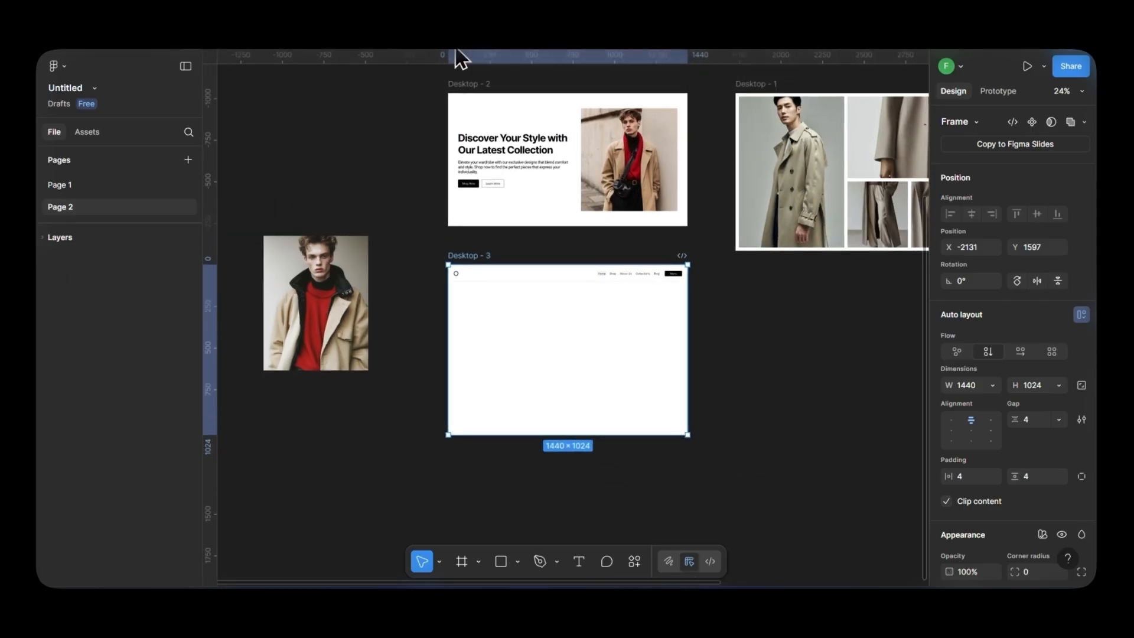
{"action": "left_click_drag", "start_coordinate": [455, 117], "coordinate": [483, 318]}
{"action": "left_click", "coordinate": [776, 352]}
{"action": "scroll", "coordinate": [755, 358], "scroll_direction": "down", "scroll_amount": 1}
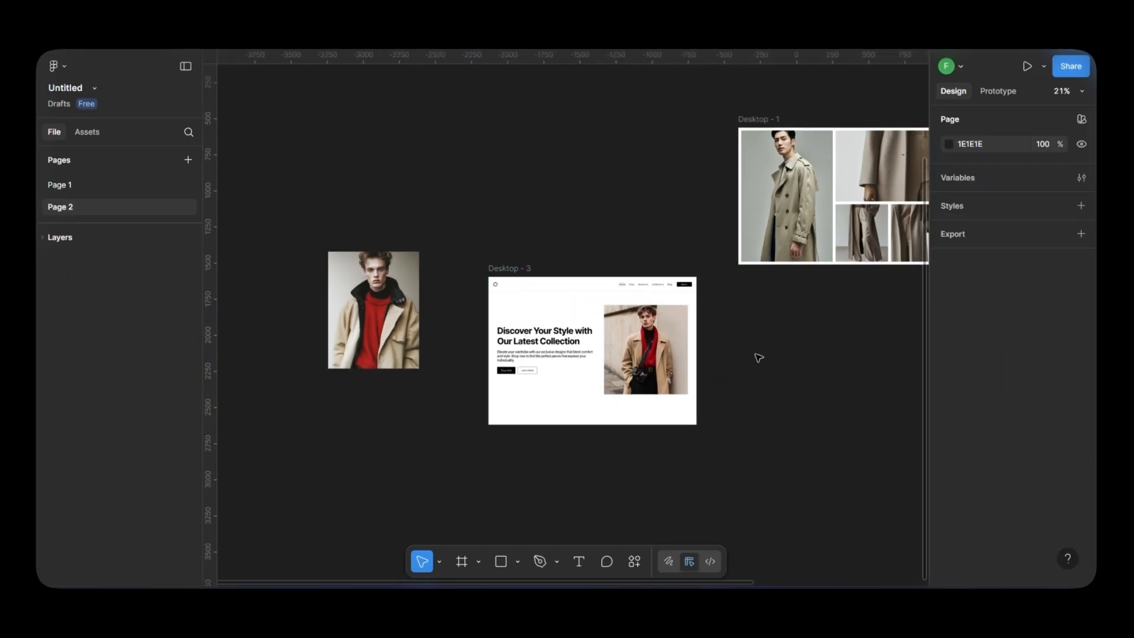
{"action": "left_click_drag", "start_coordinate": [760, 116], "coordinate": [519, 406]}
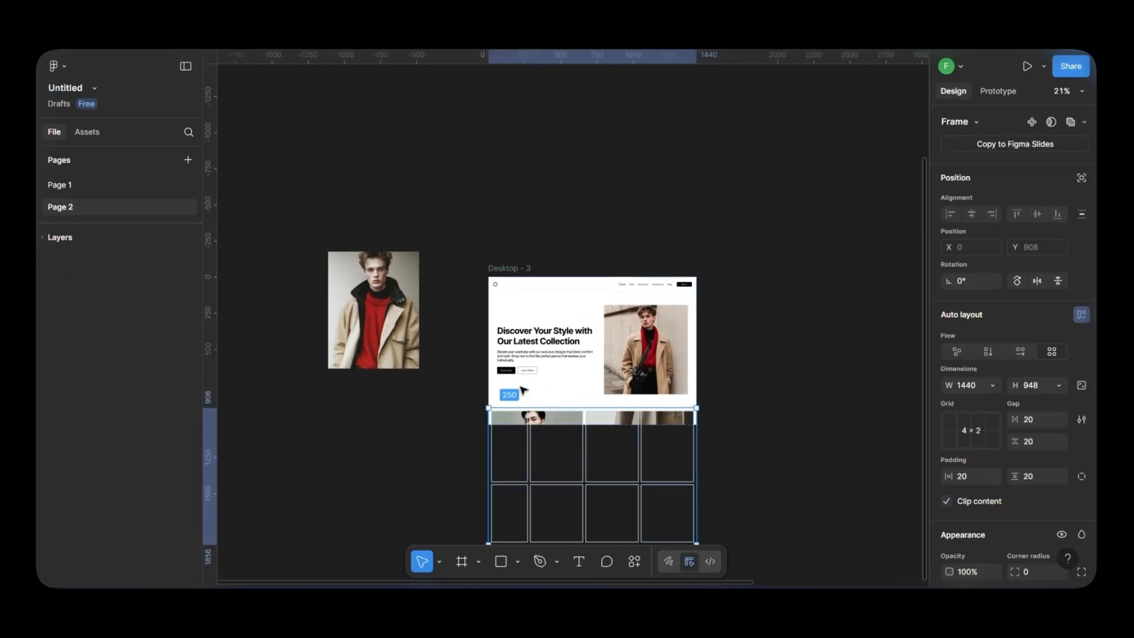
Change the Desktop - 3 frame's height from fixed to Hug contents.
{"action": "left_click", "coordinate": [520, 269]}
{"action": "left_click_drag", "start_coordinate": [507, 258], "coordinate": [508, 234]}
{"action": "left_click", "coordinate": [1058, 386]}
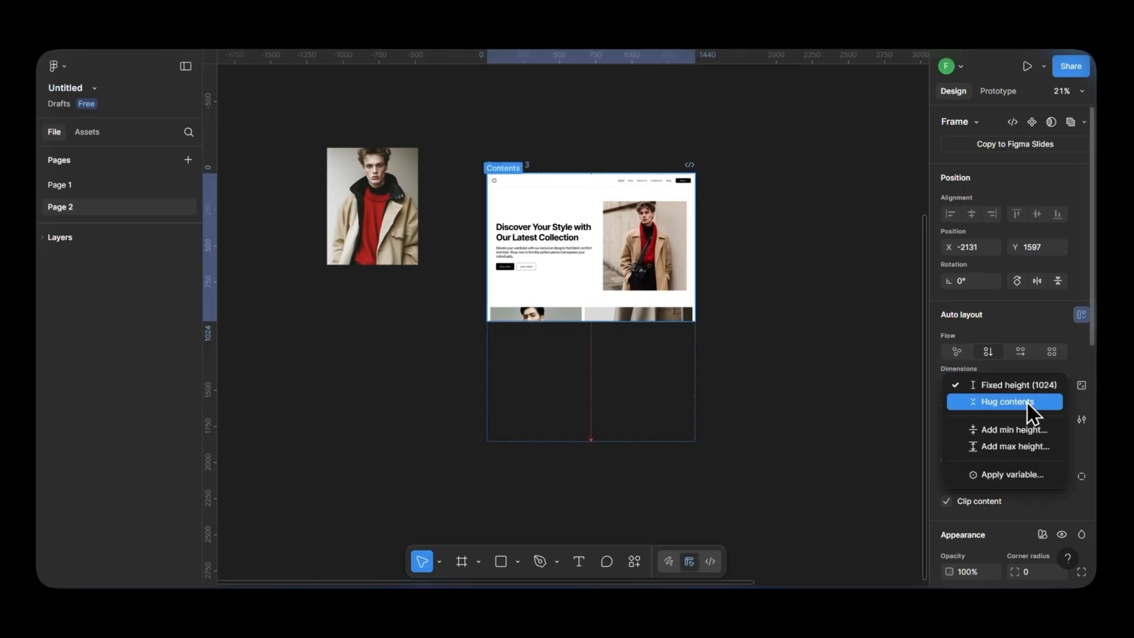
{"action": "left_click", "coordinate": [1027, 401]}
{"action": "scroll", "coordinate": [526, 329], "scroll_direction": "up", "scroll_amount": 2}
{"action": "scroll", "coordinate": [584, 398], "scroll_direction": "up", "scroll_amount": 1}
{"action": "scroll", "coordinate": [583, 398], "scroll_direction": "up", "scroll_amount": 1}
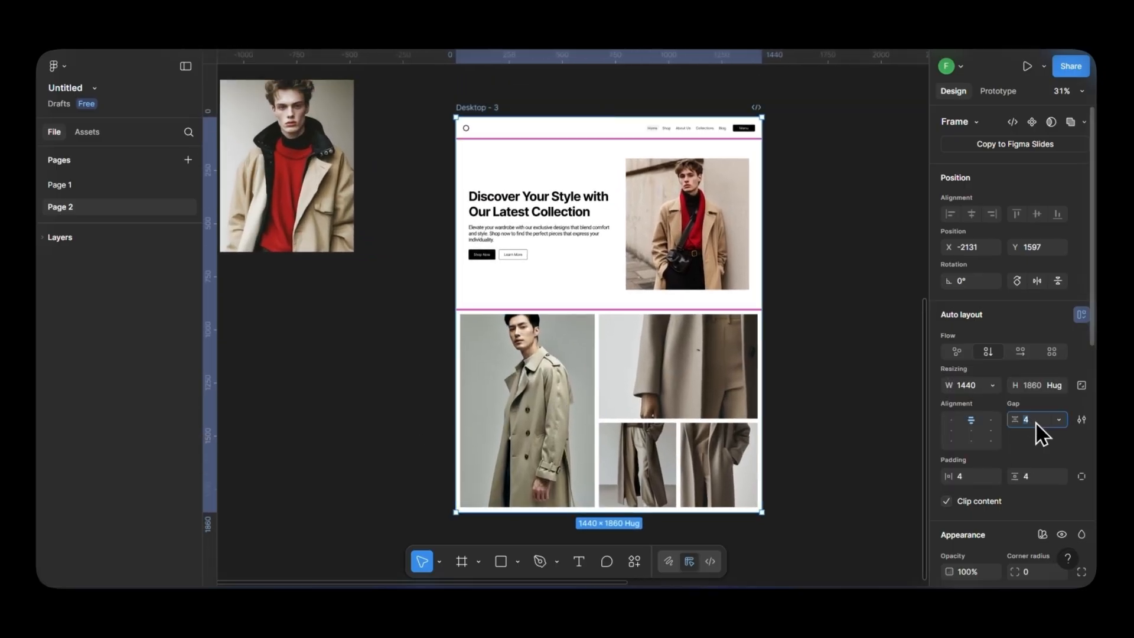
{"action": "left_click", "coordinate": [848, 168]}
Set the horizontal padding of the coat photo grid in Desktop - 3 to 60.
{"action": "left_click", "coordinate": [600, 352]}
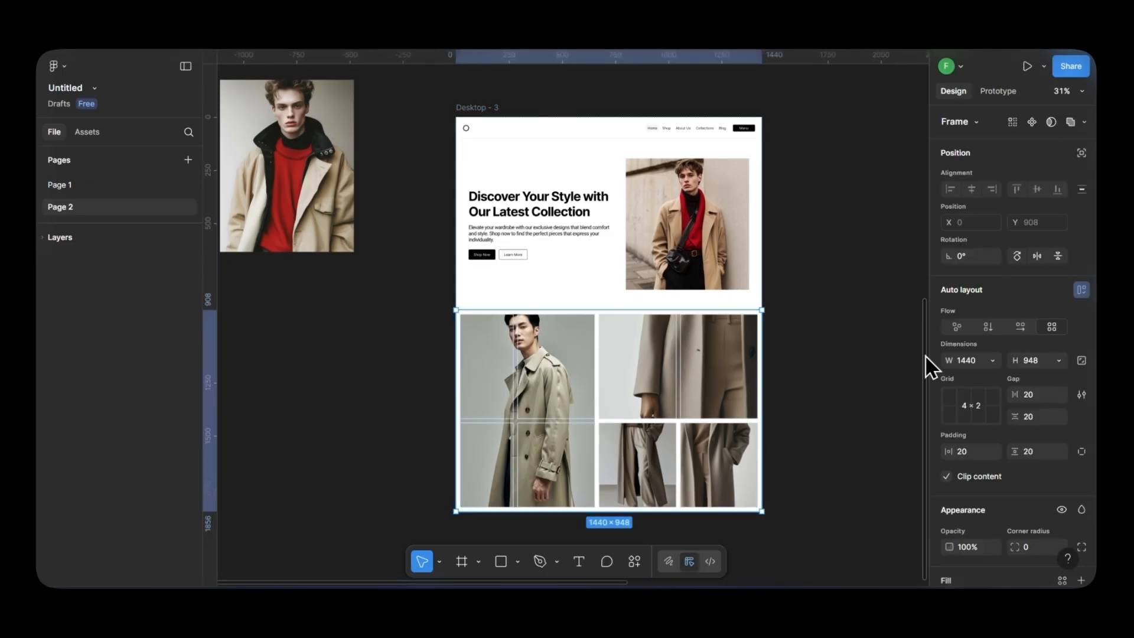
{"action": "left_click", "coordinate": [974, 457]}
{"action": "type", "text": "60"}
{"action": "key", "text": "Return"}
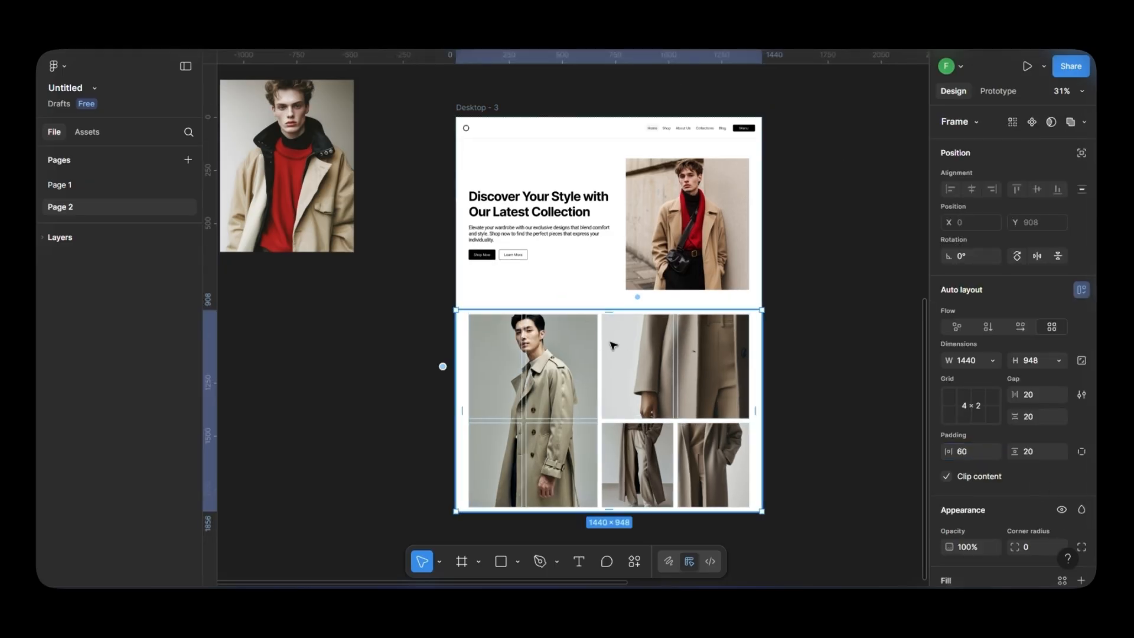
{"action": "left_click", "coordinate": [558, 143]}
{"action": "left_click", "coordinate": [838, 243]}
Duplicate the hero section with the red scarf photo and move the copy below the coat photo grid.
{"action": "scroll", "coordinate": [611, 481], "scroll_direction": "down", "scroll_amount": 2}
{"action": "left_click", "coordinate": [685, 166], "text": "ctrl"}
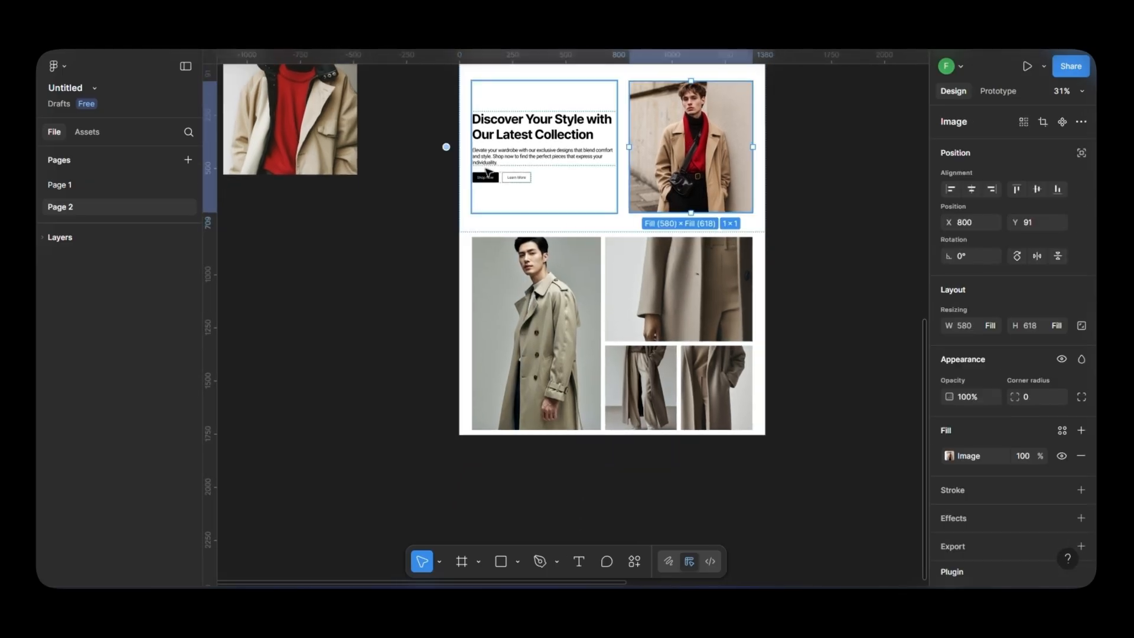
{"action": "key", "text": "Escape"}
{"action": "left_click", "coordinate": [622, 162]}
{"action": "key", "text": "ctrl+d"}
{"action": "scroll", "coordinate": [608, 289], "scroll_direction": "down", "scroll_amount": 3}
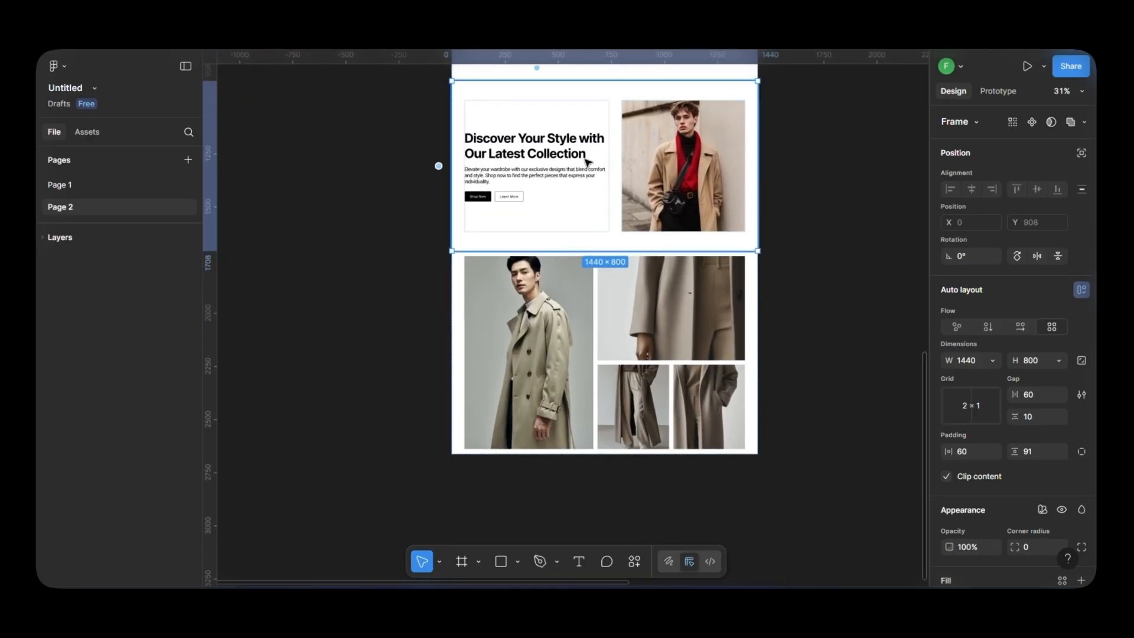
{"action": "left_click_drag", "start_coordinate": [571, 105], "coordinate": [597, 313]}
{"action": "left_click", "coordinate": [853, 387]}
Put the red sweater photo in the duplicated section's first column in place of the red scarf photo, with the copy in the second.
{"action": "left_click", "coordinate": [680, 353], "text": "ctrl"}
{"action": "left_click_drag", "start_coordinate": [682, 357], "coordinate": [539, 358]}
{"action": "left_click", "coordinate": [866, 346]}
{"action": "left_click", "coordinate": [616, 367]}
{"action": "left_click", "coordinate": [599, 368]}
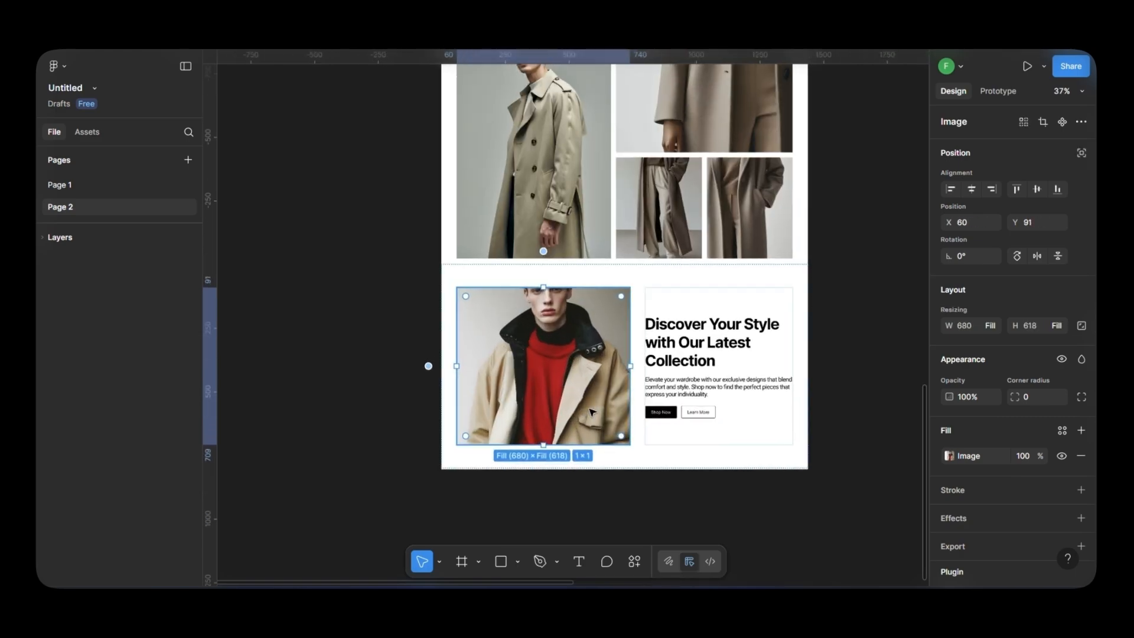
{"action": "scroll", "coordinate": [803, 451], "scroll_direction": "up", "scroll_amount": 1}
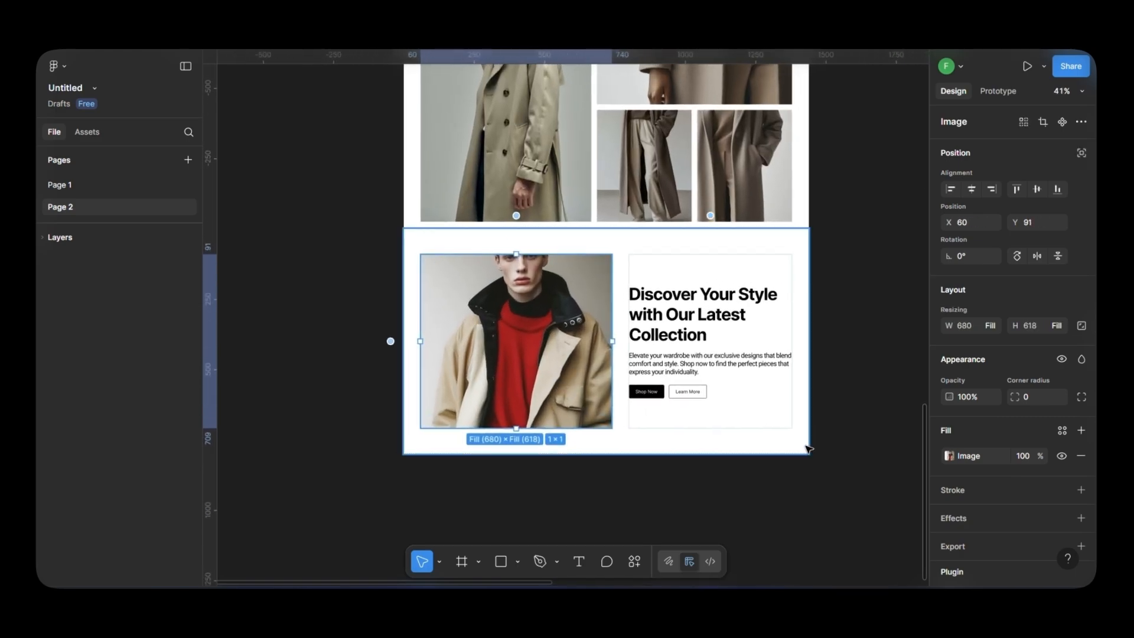
Switch the red sweater photo's image fill to Crop and shift the image down inside its cell.
{"action": "left_click", "coordinate": [950, 455]}
{"action": "left_click", "coordinate": [810, 250]}
{"action": "left_click", "coordinate": [800, 288]}
{"action": "left_click_drag", "start_coordinate": [523, 280], "coordinate": [523, 322]}
{"action": "left_click", "coordinate": [348, 281]}
{"action": "left_click", "coordinate": [722, 305]}
{"action": "double_click", "coordinate": [725, 309]}
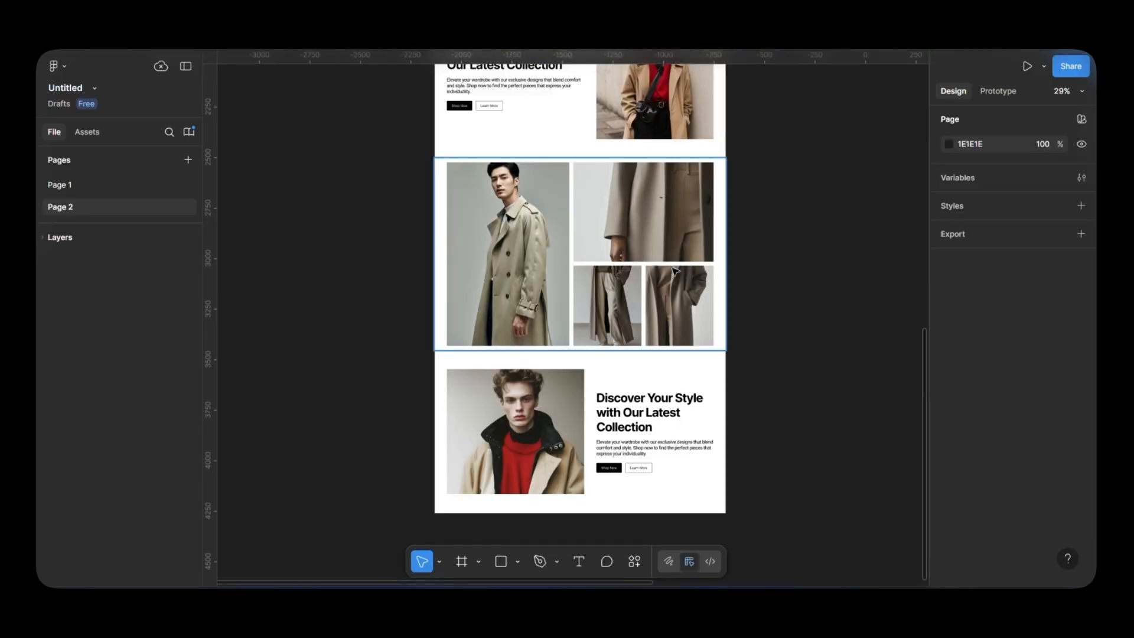
Set the height of the bottom section with the red sweater photo to 1200.
{"action": "scroll", "coordinate": [607, 481], "scroll_direction": "up", "scroll_amount": 3}
{"action": "scroll", "coordinate": [607, 481], "scroll_direction": "down", "scroll_amount": 3}
{"action": "left_click", "coordinate": [591, 203]}
{"action": "left_click", "coordinate": [1029, 364]}
{"action": "type", "text": "1200"}
{"action": "key", "text": "Return"}
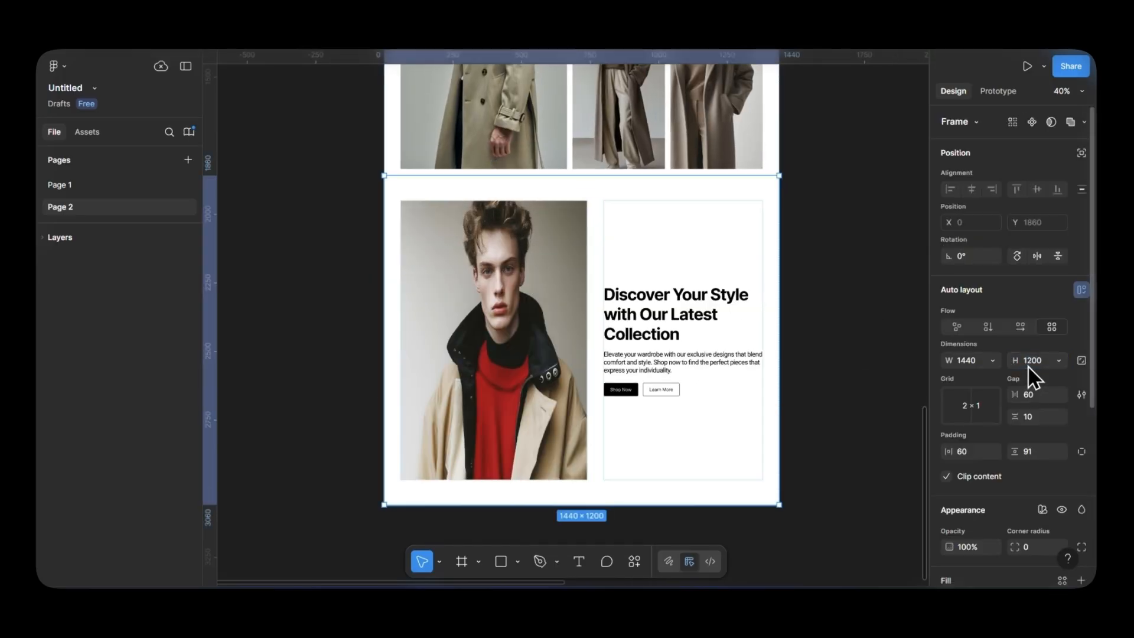
Set the red sweater photo's image scaling back to Fill.
{"action": "double_click", "coordinate": [555, 331]}
{"action": "left_click", "coordinate": [950, 455]}
{"action": "left_click", "coordinate": [808, 250]}
{"action": "left_click", "coordinate": [807, 214]}
{"action": "left_click", "coordinate": [853, 185]}
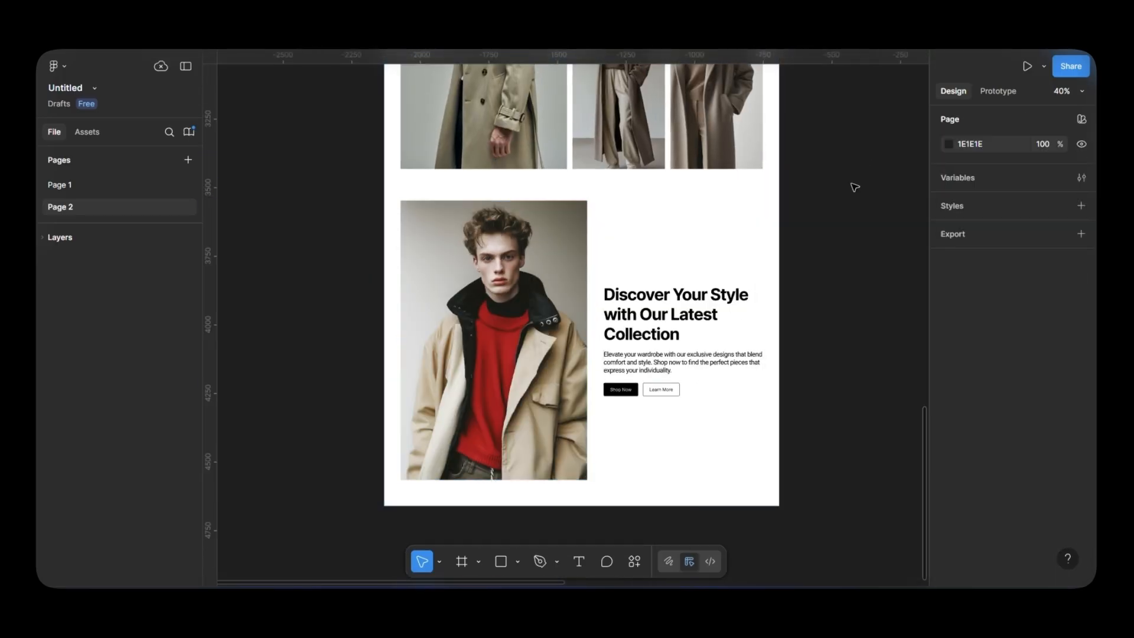
Narrow the bottom section's photo column slightly and set the section's height to 900.
{"action": "left_click", "coordinate": [707, 236]}
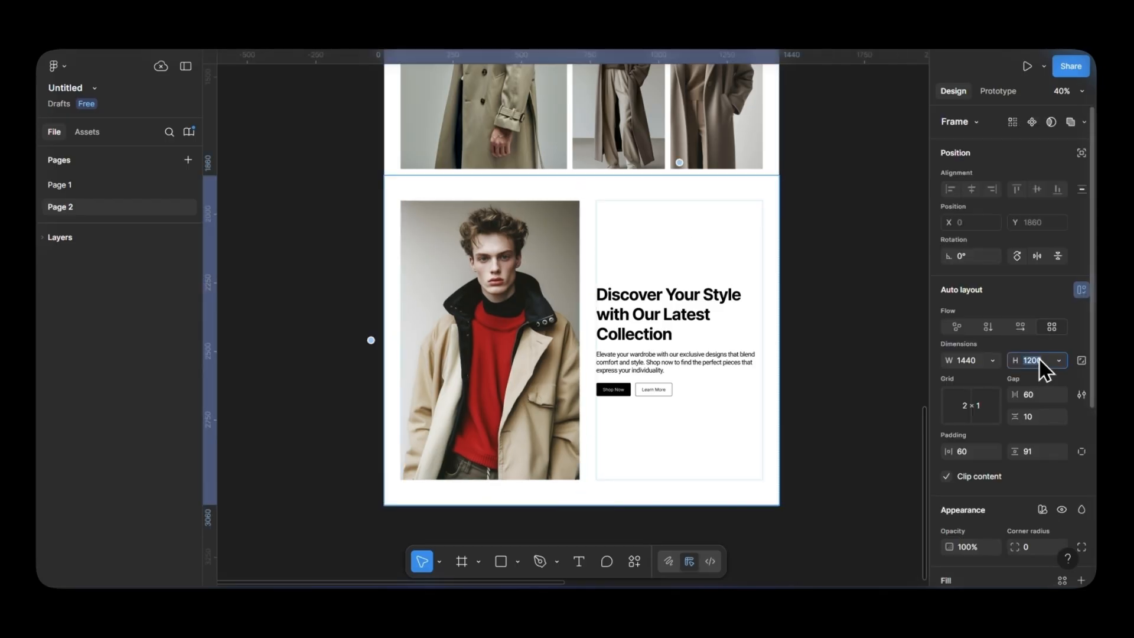
{"action": "left_click", "coordinate": [1039, 361]}
{"action": "type", "text": "900"}
{"action": "key", "text": "Return"}
{"action": "left_click", "coordinate": [839, 168]}
Review the whole Desktop - 3 page layout from the header down to the bottom section.
{"action": "scroll", "coordinate": [656, 416], "scroll_direction": "down", "scroll_amount": 3}
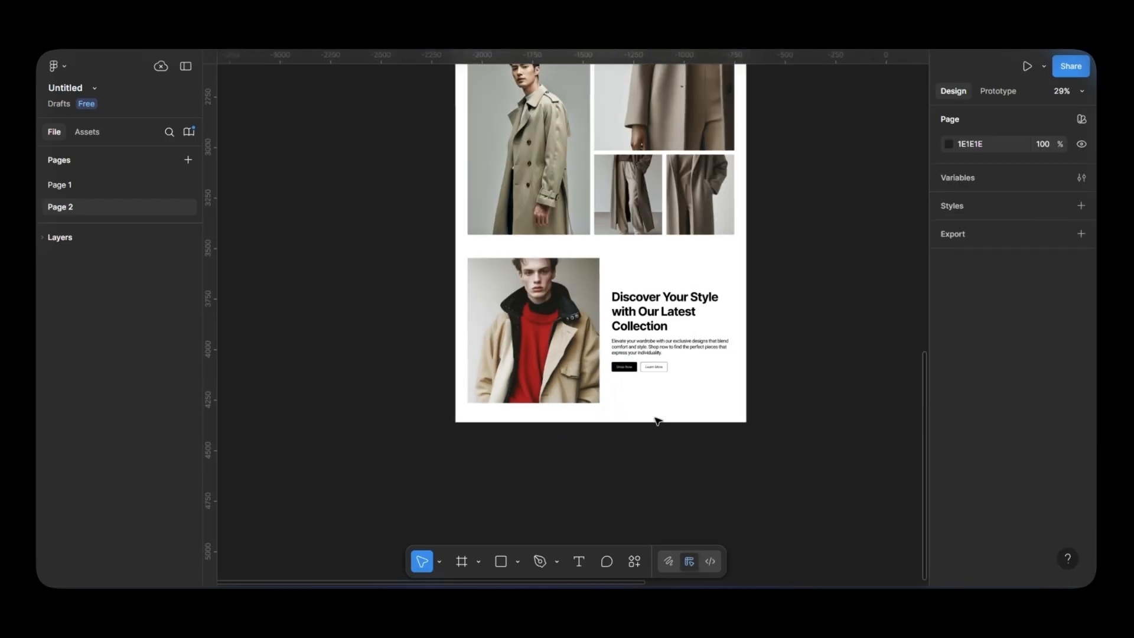
{"action": "scroll", "coordinate": [670, 378], "scroll_direction": "up", "scroll_amount": 4}
{"action": "scroll", "coordinate": [668, 376], "scroll_direction": "down", "scroll_amount": 4}
{"action": "scroll", "coordinate": [683, 419], "scroll_direction": "up", "scroll_amount": 3}
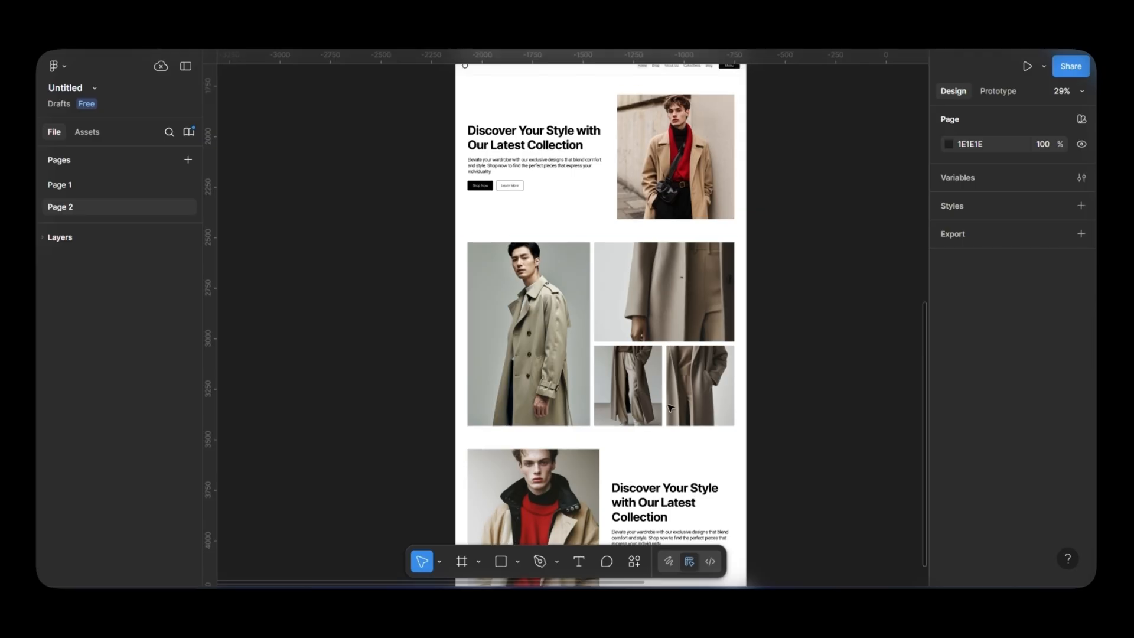
{"action": "scroll", "coordinate": [588, 236], "scroll_direction": "down", "scroll_amount": 4}
{"action": "scroll", "coordinate": [589, 236], "scroll_direction": "up", "scroll_amount": 4}
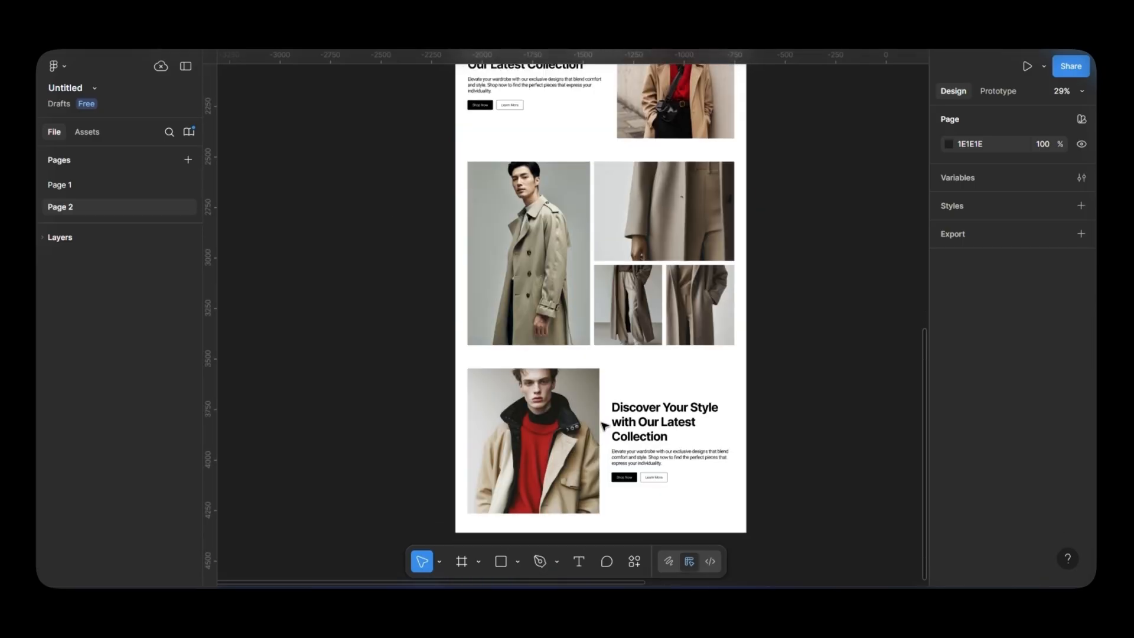
{"action": "scroll", "coordinate": [594, 142], "scroll_direction": "up", "scroll_amount": 3}
{"action": "scroll", "coordinate": [547, 185], "scroll_direction": "down", "scroll_amount": 10}
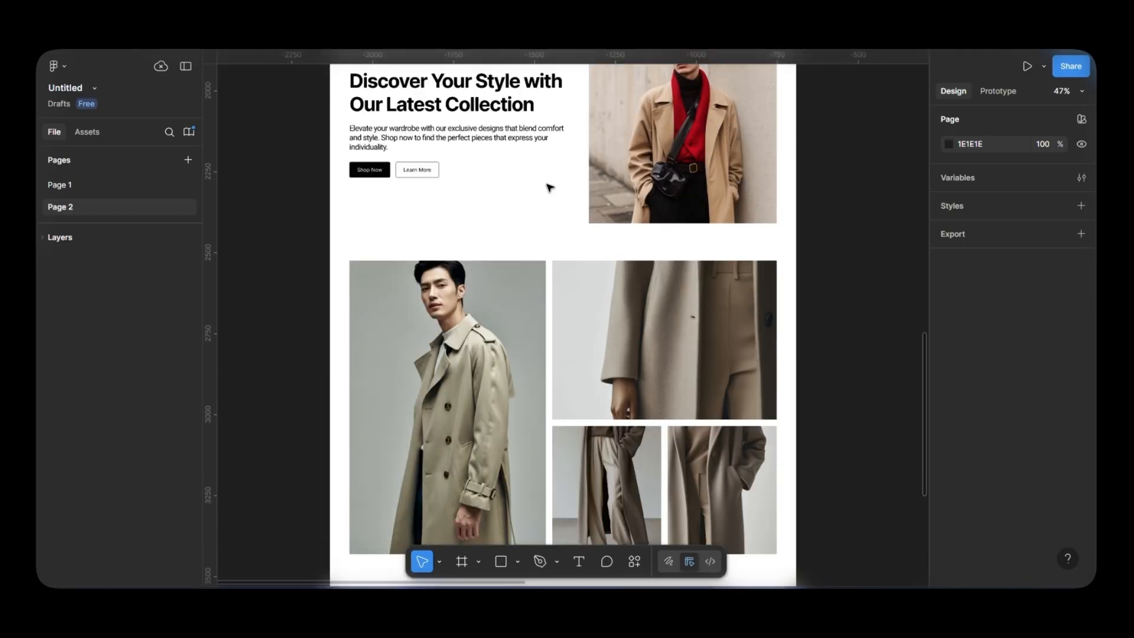
Select the coat photo grid section in the middle of Desktop - 3.
{"action": "left_click", "coordinate": [603, 225]}
{"action": "scroll", "coordinate": [578, 367], "scroll_direction": "up", "scroll_amount": 3}
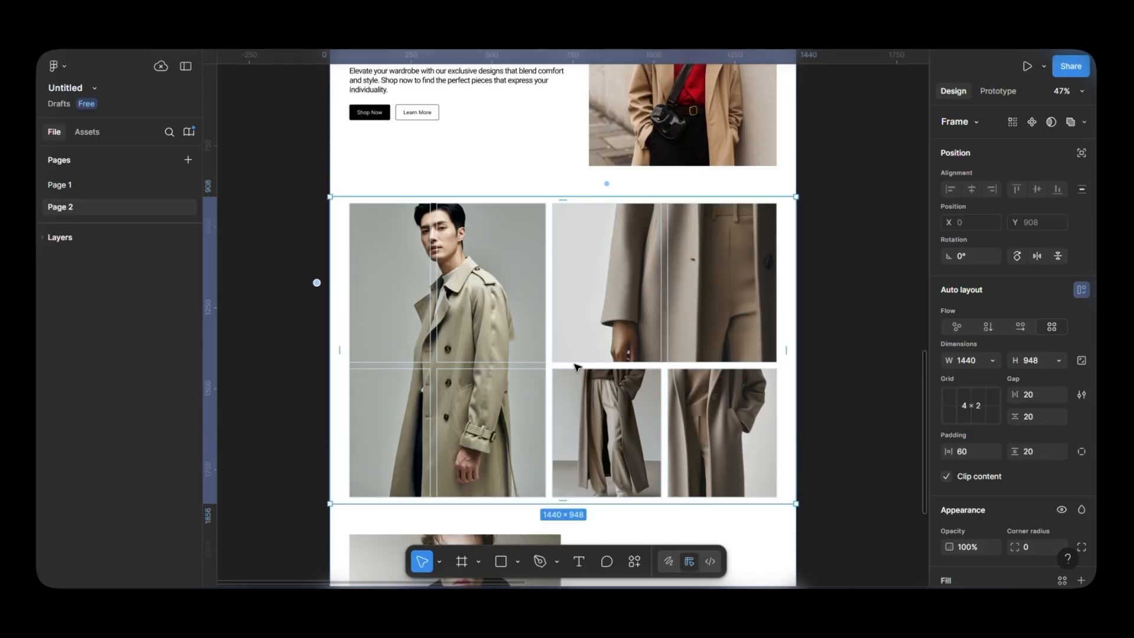